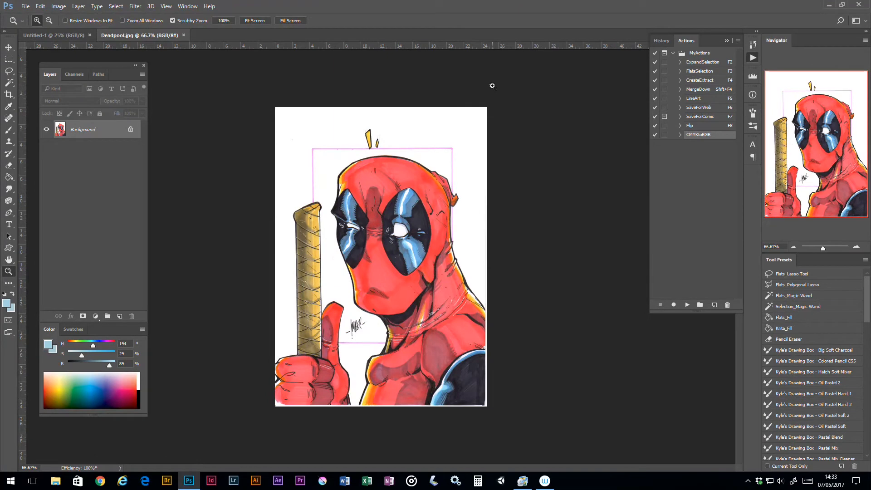
# Bring up the list of actions
pyautogui.click(189, 7)
pyautogui.click(191, 8)
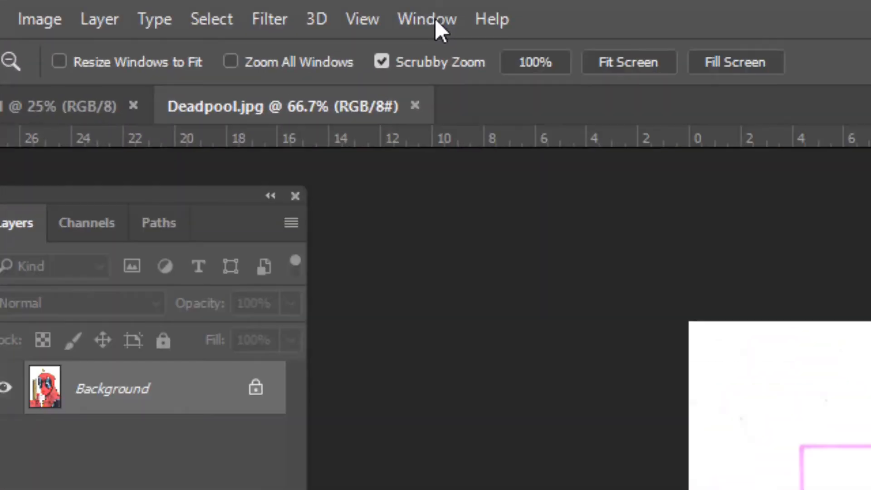
pyautogui.click(435, 18)
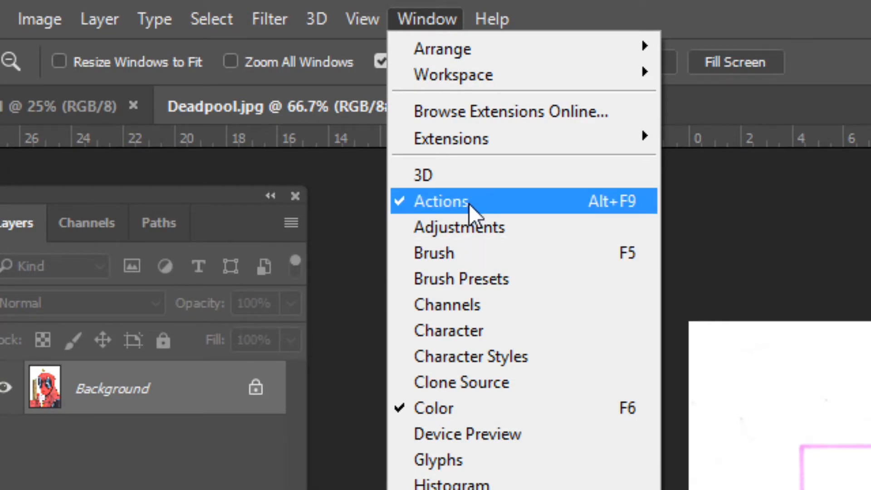
pyautogui.click(488, 203)
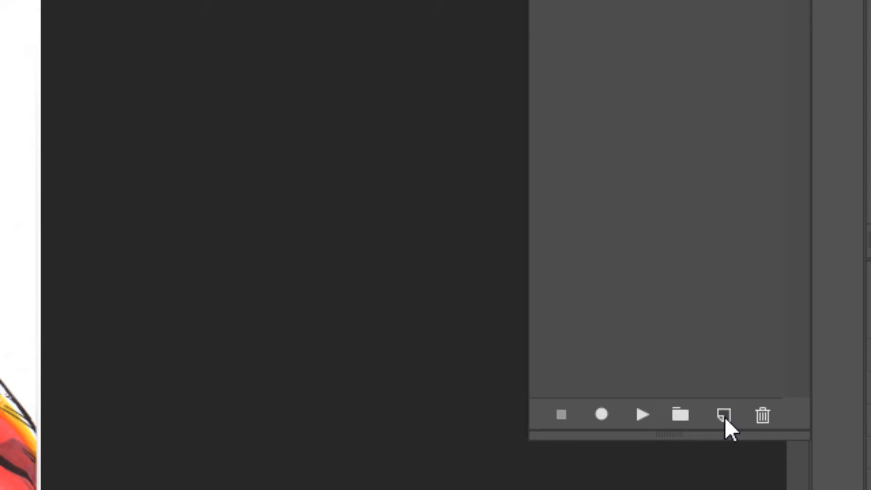
# Create an action named Flip in the MyActions set, assign it Shift+F2, and start recording it
pyautogui.click(724, 416)
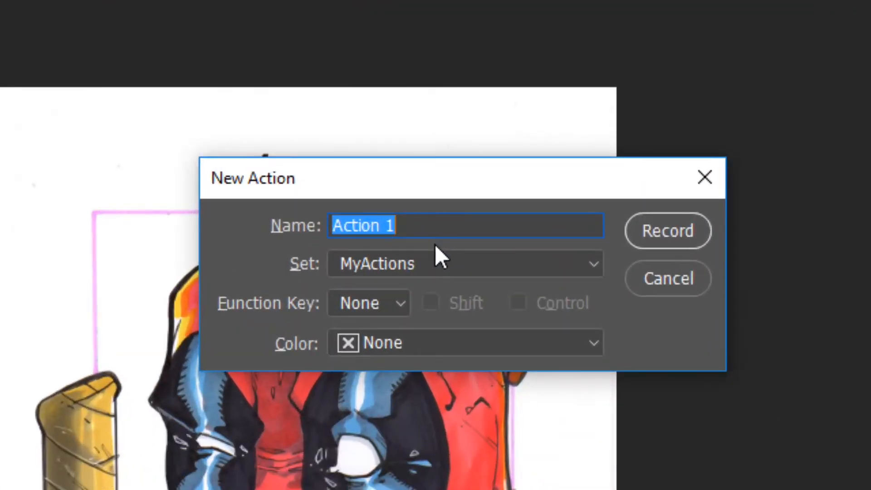
pyautogui.moveTo(427, 224); pyautogui.dragTo(285, 220)
pyautogui.moveTo(395, 227); pyautogui.dragTo(282, 214)
pyautogui.click(412, 229)
pyautogui.write('Flip')
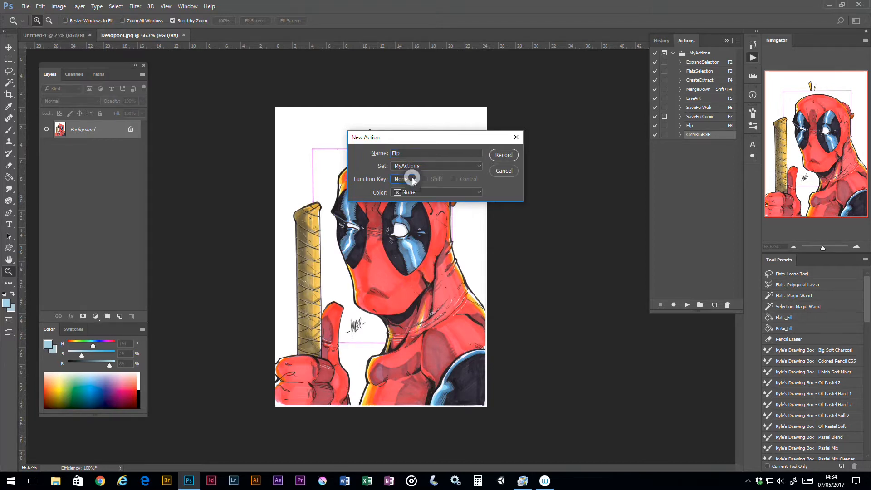
pyautogui.click(412, 178)
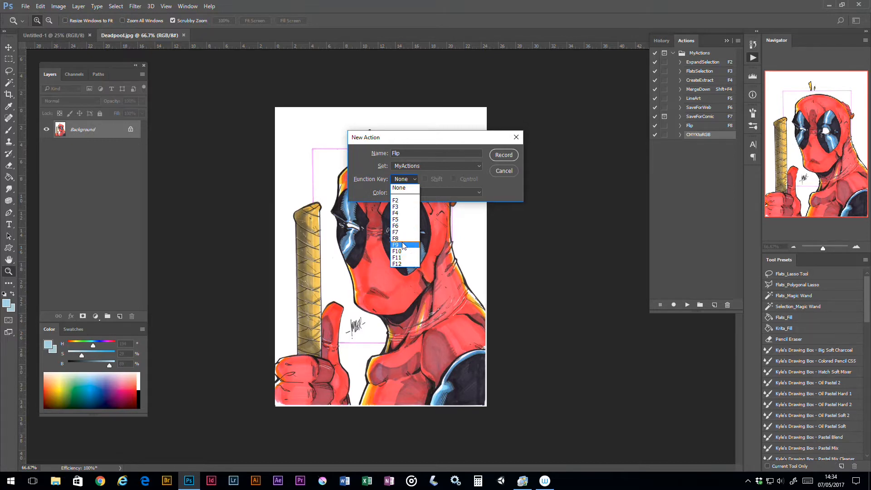
pyautogui.click(403, 202)
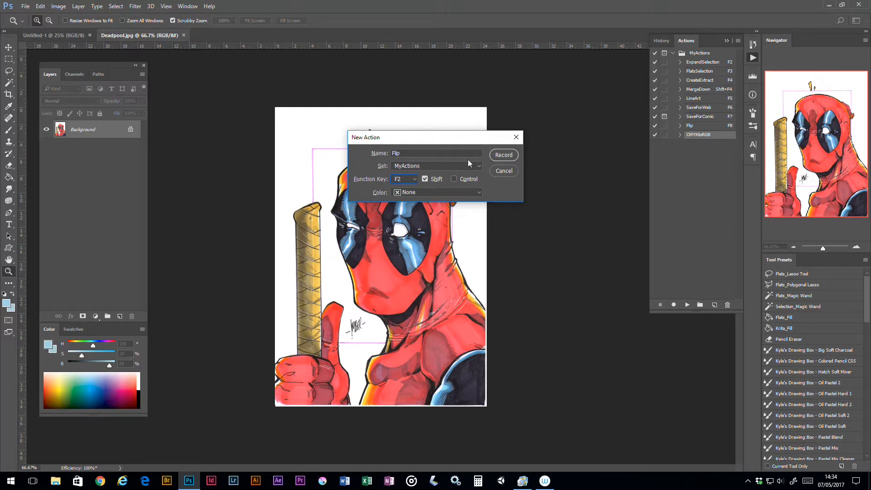
pyautogui.click(499, 157)
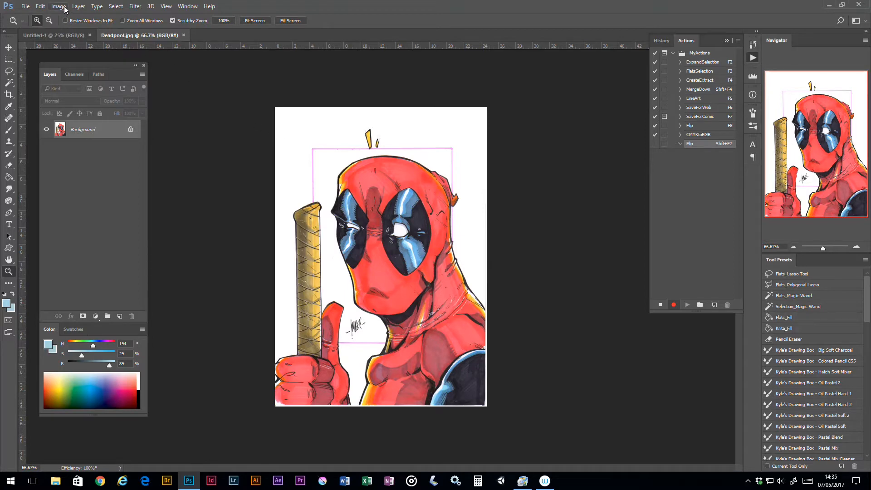
# Record a horizontal canvas flip in the Flip action, stop recording, and expand the recorded command's details
pyautogui.press('alt')
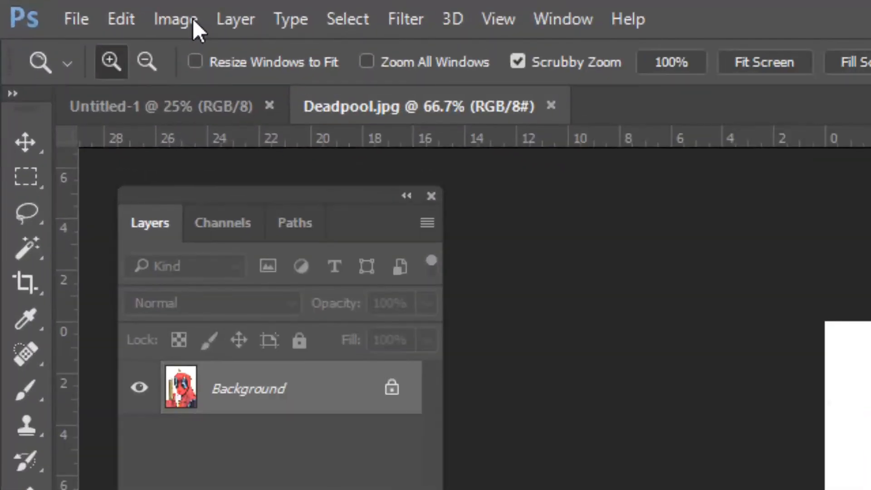
pyautogui.click(63, 8)
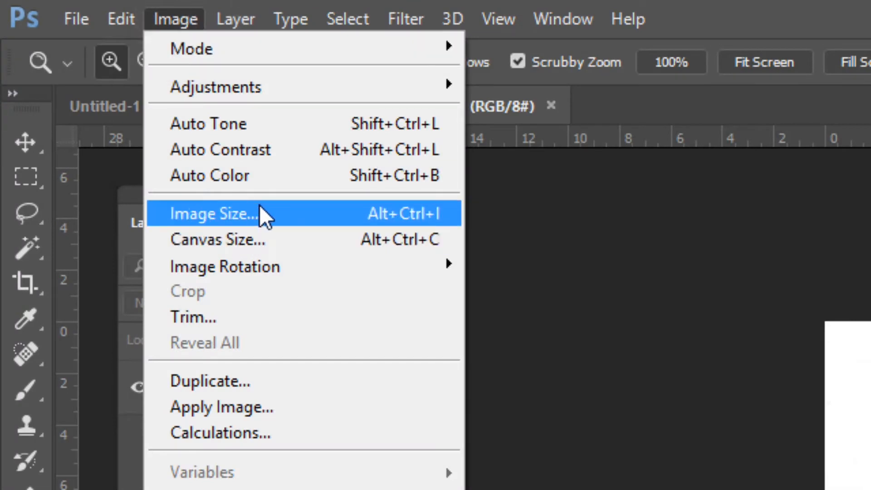
pyautogui.moveTo(333, 267)
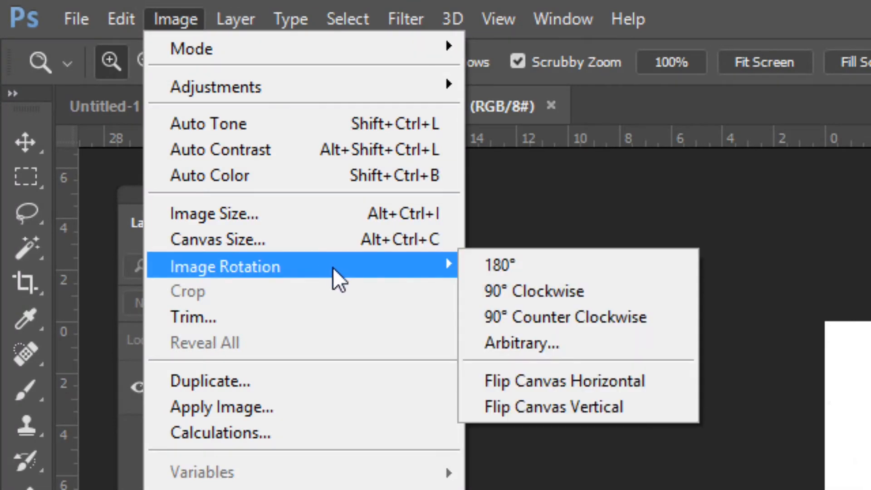
pyautogui.click(589, 380)
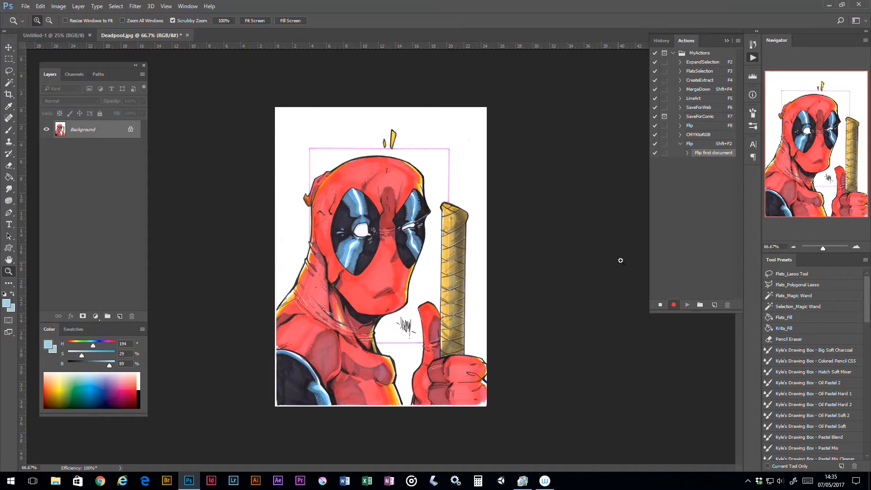
pyautogui.click(660, 305)
pyautogui.click(687, 153)
# Test the new Flip action by running it repeatedly on the Deadpool image
pyautogui.hotkey('shift', 'F2')
pyautogui.hotkey('shift', 'F2')
pyautogui.hotkey('shift', 'F2')
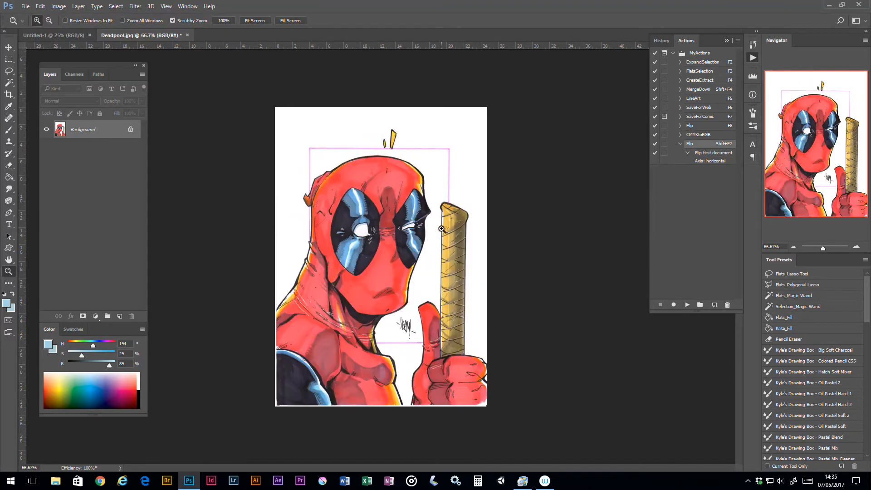
pyautogui.hotkey('shift', 'F2')
pyautogui.hotkey('shift', 'F2')
pyautogui.hotkey('shift', 'F2')
pyautogui.hotkey('shift', 'F2')
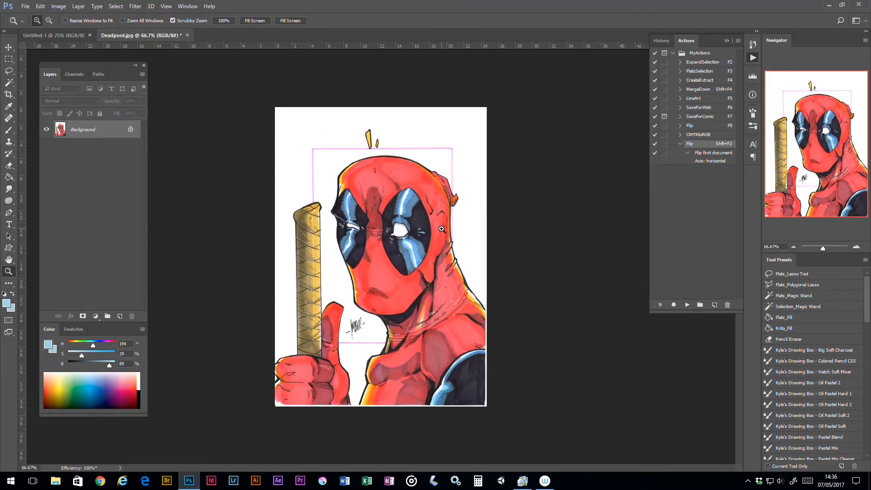
pyautogui.hotkey('shift', 'F2')
pyautogui.hotkey('shift', 'F2')
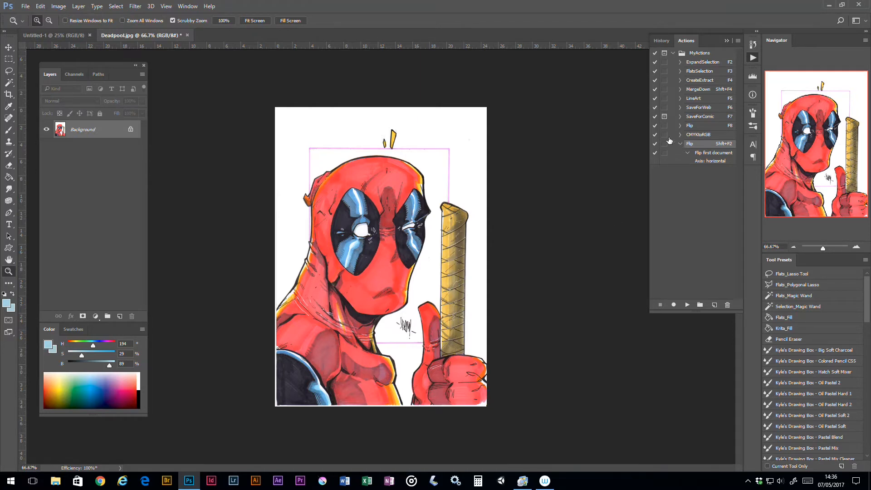
# Collapse the new Flip action and examine the commands recorded in the LineArt action
pyautogui.click(680, 144)
pyautogui.click(680, 99)
pyautogui.scroll(-5, 709, 159)
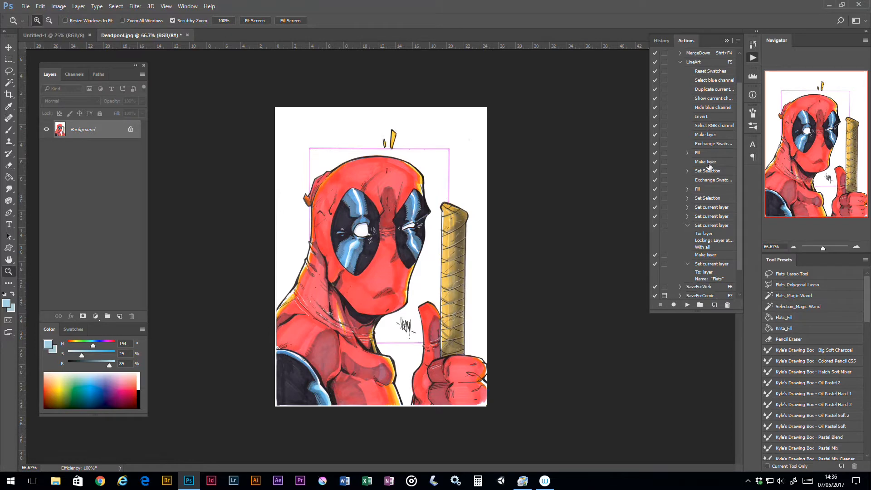
pyautogui.scroll(2, 704, 199)
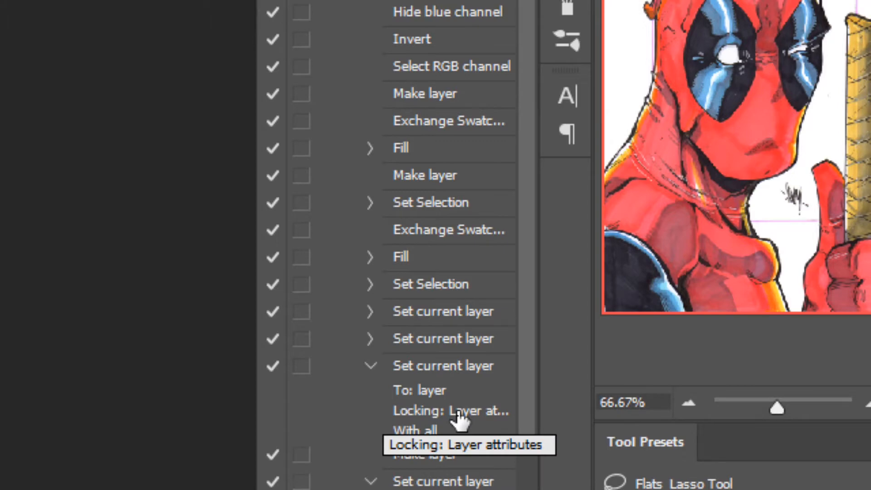
pyautogui.scroll(1, 460, 419)
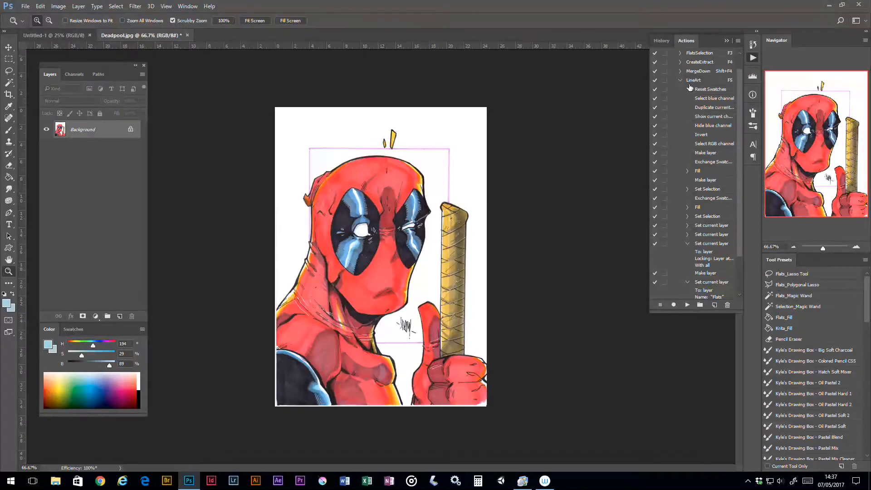
pyautogui.click(681, 81)
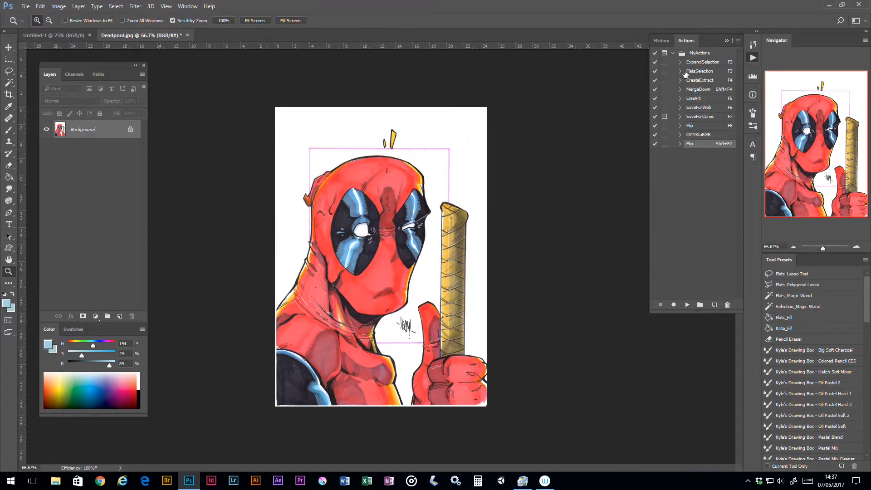
# Show the command stored in the ExpandSelection action and draw a rectangular selection over the upper part of the head
pyautogui.click(680, 63)
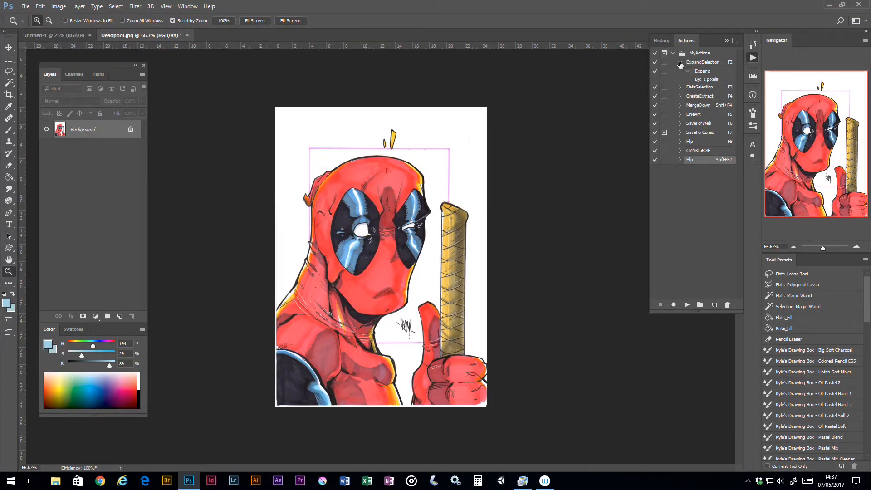
pyautogui.press('alt')
pyautogui.click(114, 8)
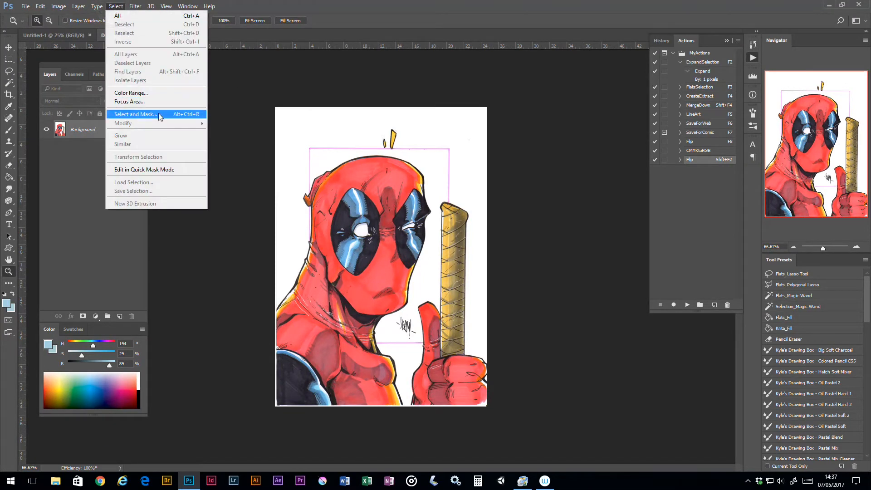
pyautogui.click(131, 16)
pyautogui.press('m')
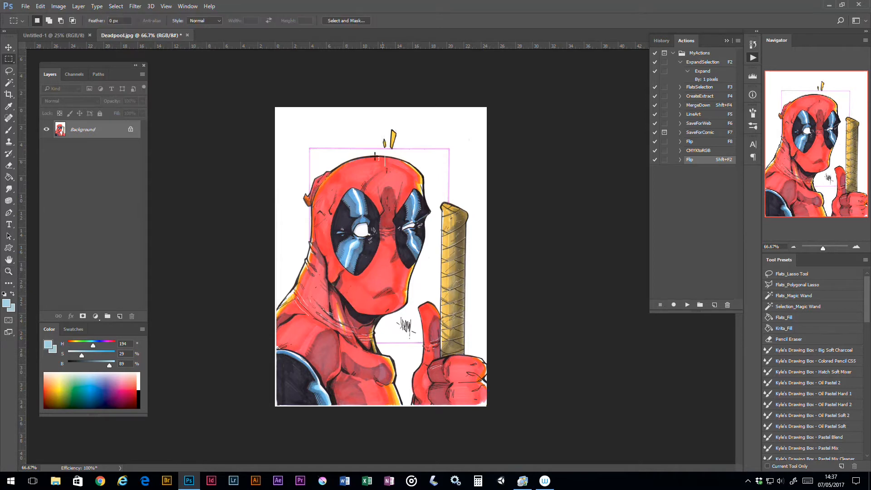
pyautogui.moveTo(347, 145); pyautogui.dragTo(440, 201)
# Expand the rectangular selection manually by 1 pixel
pyautogui.click(117, 7)
pyautogui.moveTo(141, 123)
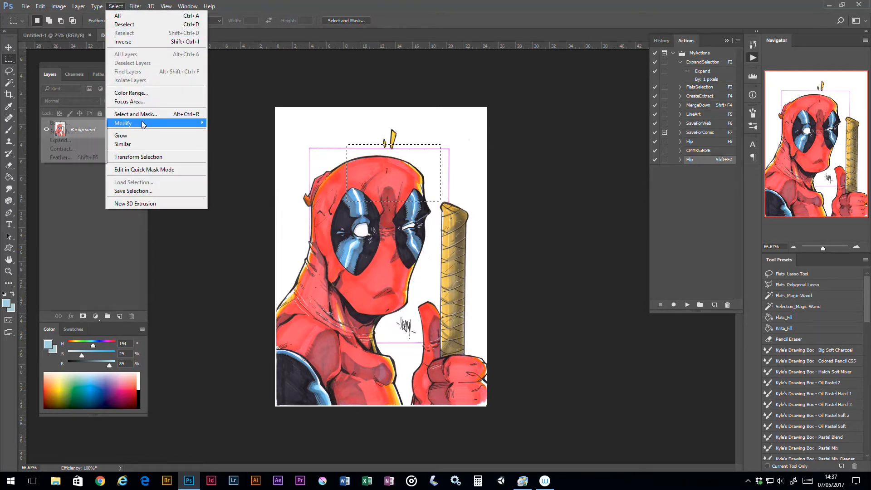
pyautogui.click(65, 144)
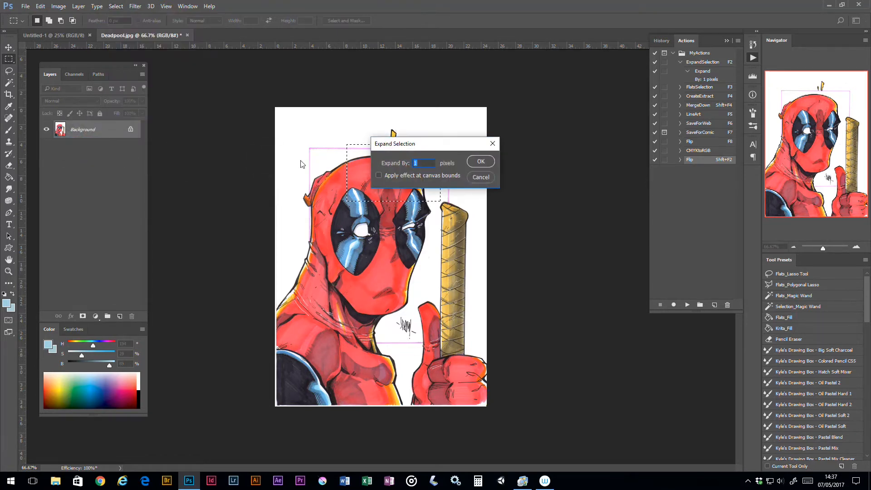
pyautogui.click(484, 164)
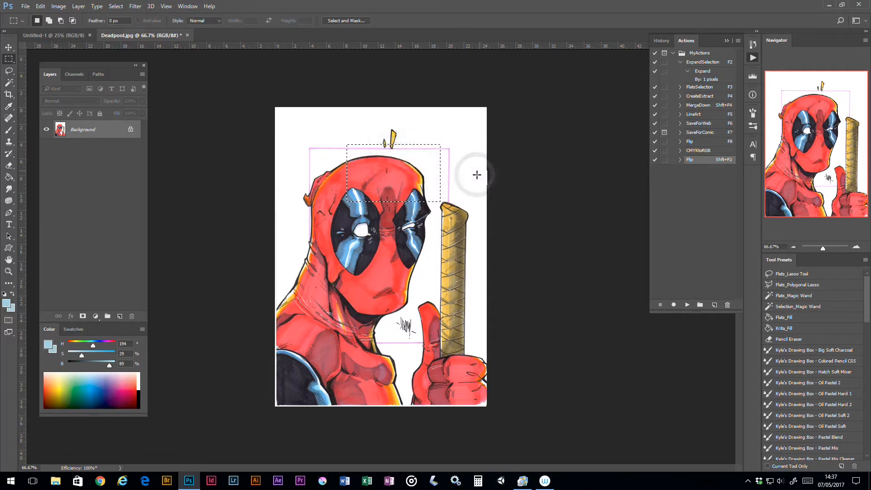
# Run the ExpandSelection action repeatedly to enlarge the rectangular selection around the head
pyautogui.press('F2')
pyautogui.press('F2')
pyautogui.press('F2')
pyautogui.press('F2')
pyautogui.press('F2')
pyautogui.click(429, 191)
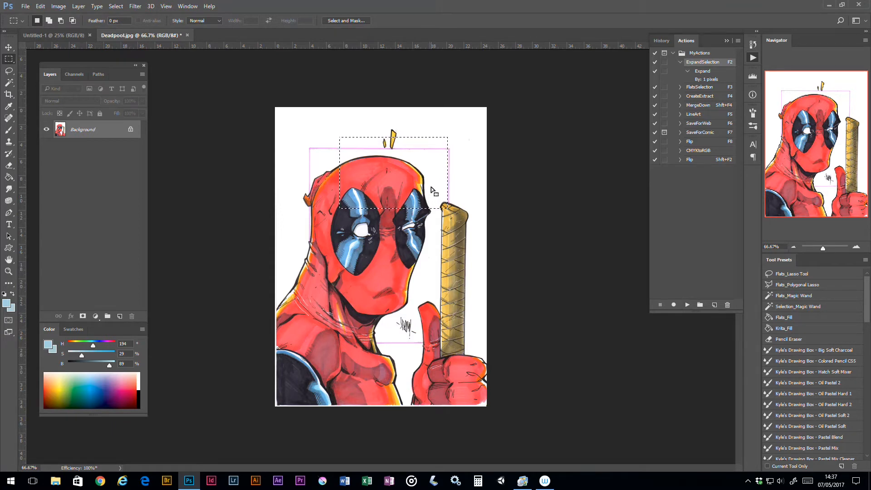
pyautogui.press('w')
pyautogui.click(474, 173)
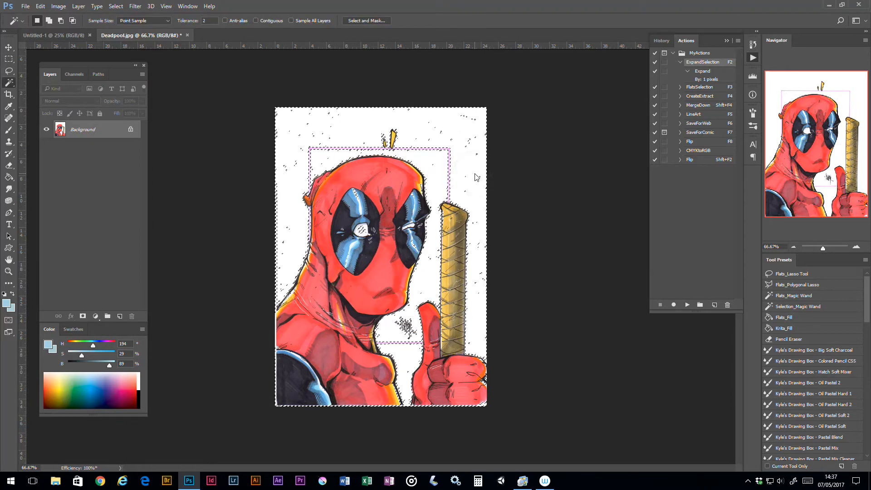
pyautogui.click(405, 371)
pyautogui.click(405, 371)
pyautogui.click(406, 371)
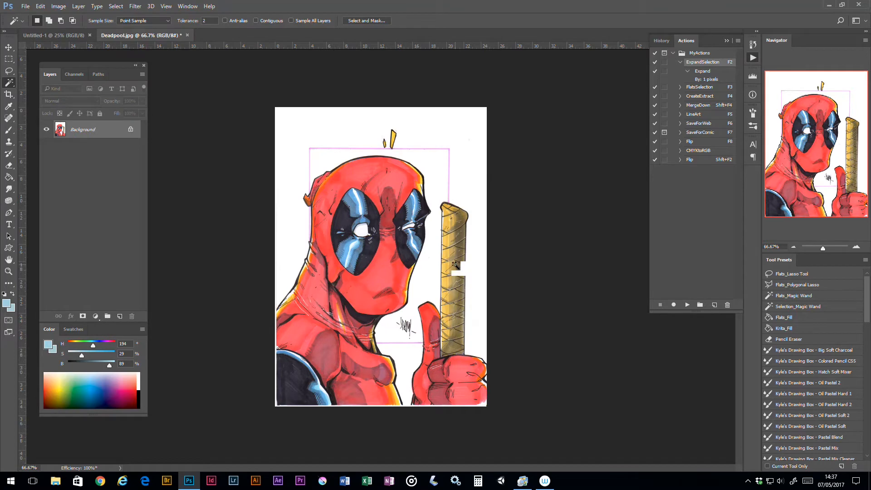
pyautogui.click(431, 276)
pyautogui.click(362, 230)
pyautogui.hotkey('ctrl', 'd')
# Select the white of the open eye with a contiguous Magic Wand at tolerance 20 and add a new layer
pyautogui.click(255, 20)
pyautogui.click(214, 21)
pyautogui.write('20')
pyautogui.click(366, 232)
pyautogui.press('g')
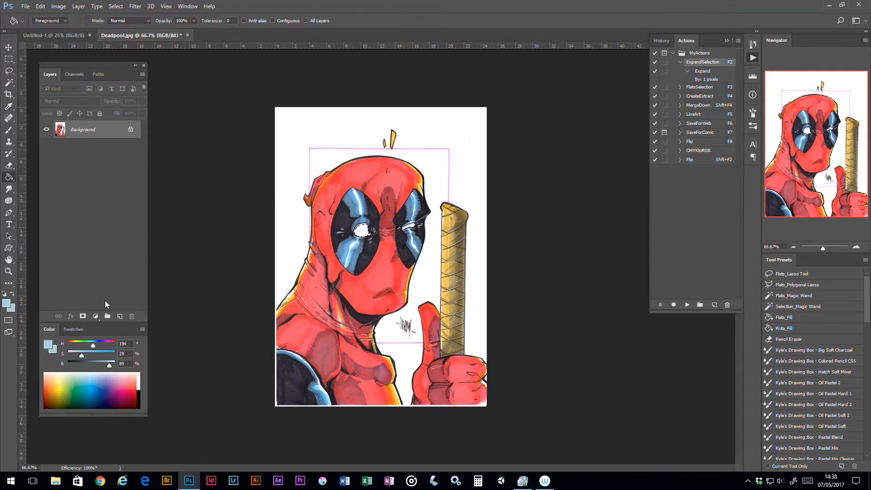
pyautogui.click(120, 316)
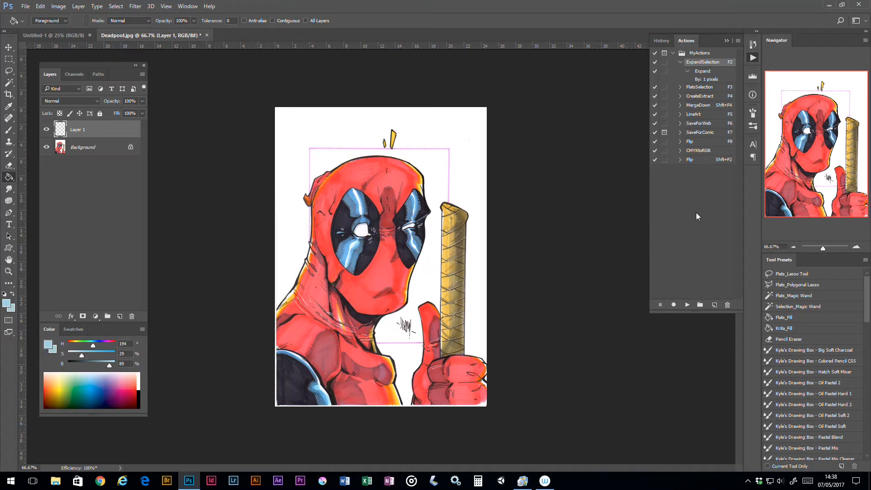
# Insert the Save for Web (Legacy) export command as a menu item after the horizontal flip in the Shift+F2 Flip action
pyautogui.click(680, 61)
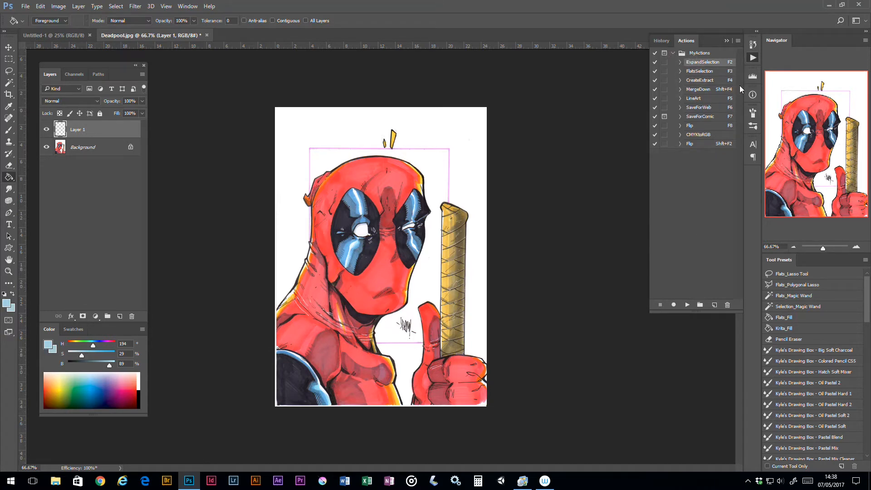
pyautogui.click(697, 143)
pyautogui.click(680, 144)
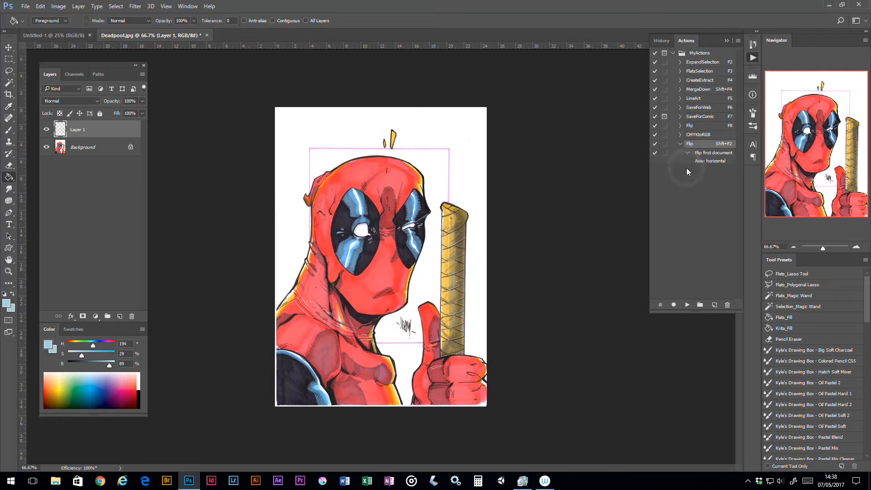
pyautogui.click(708, 153)
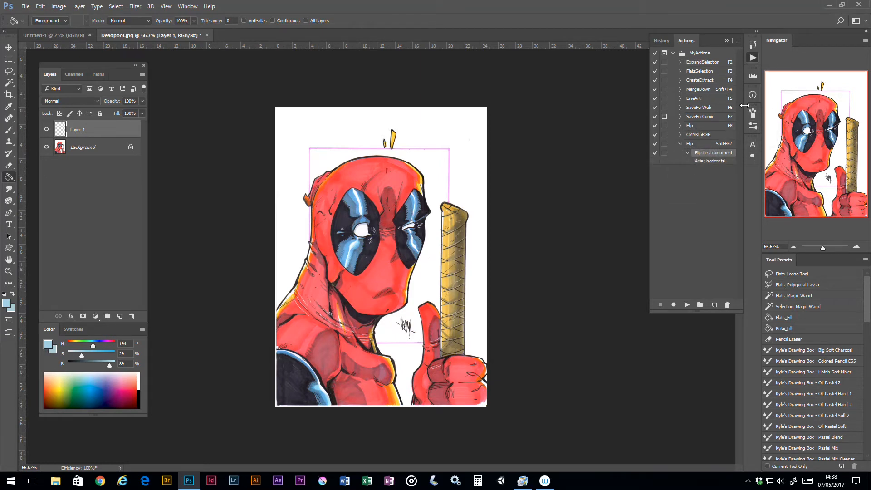
pyautogui.click(738, 42)
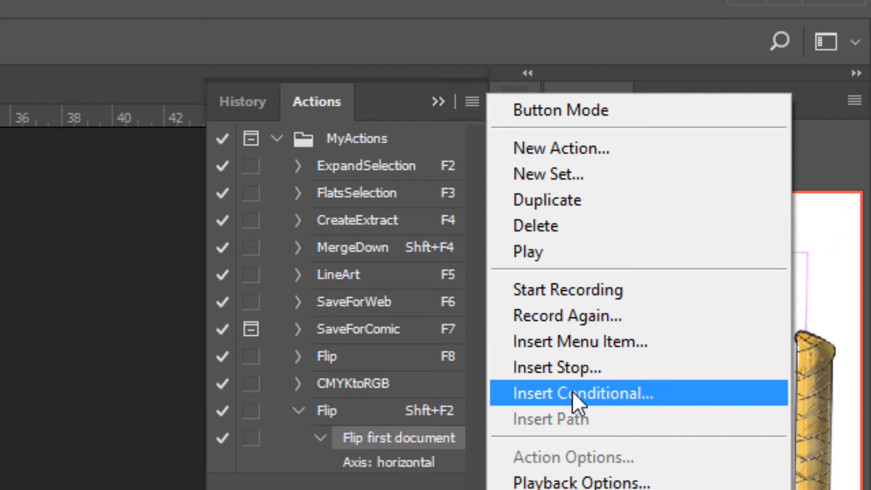
pyautogui.click(584, 345)
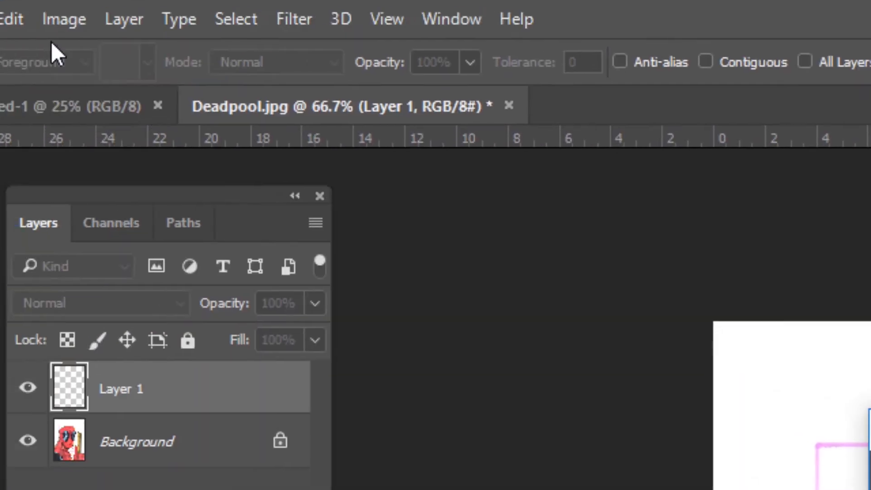
pyautogui.click(56, 19)
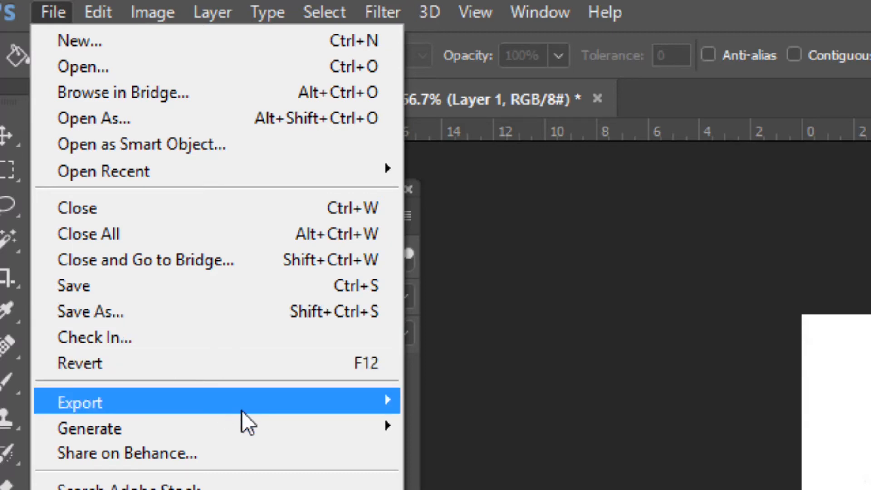
pyautogui.moveTo(241, 410)
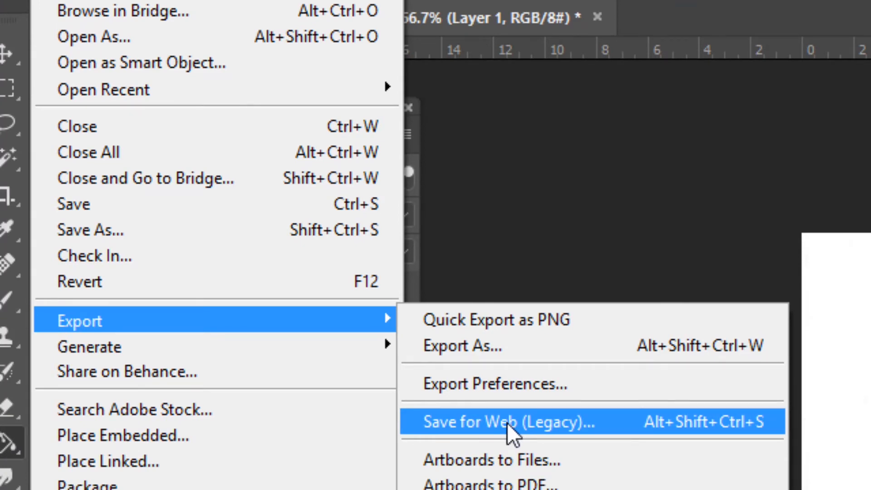
pyautogui.click(507, 422)
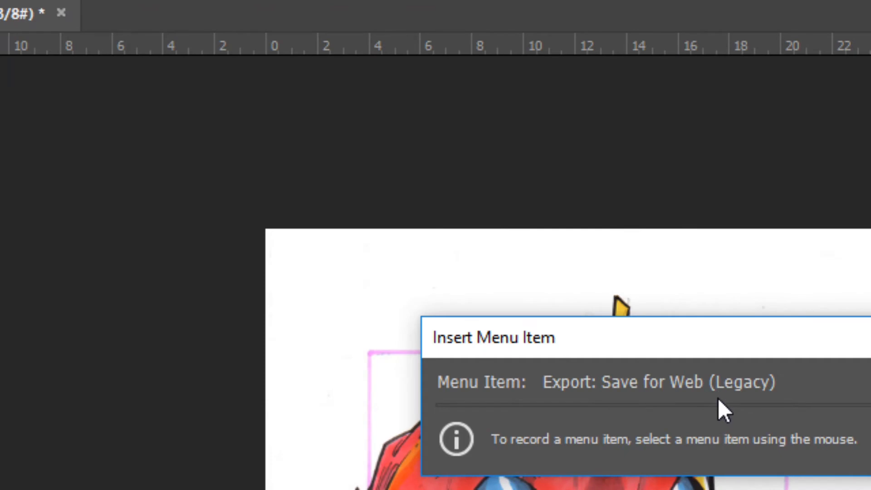
pyautogui.click(803, 393)
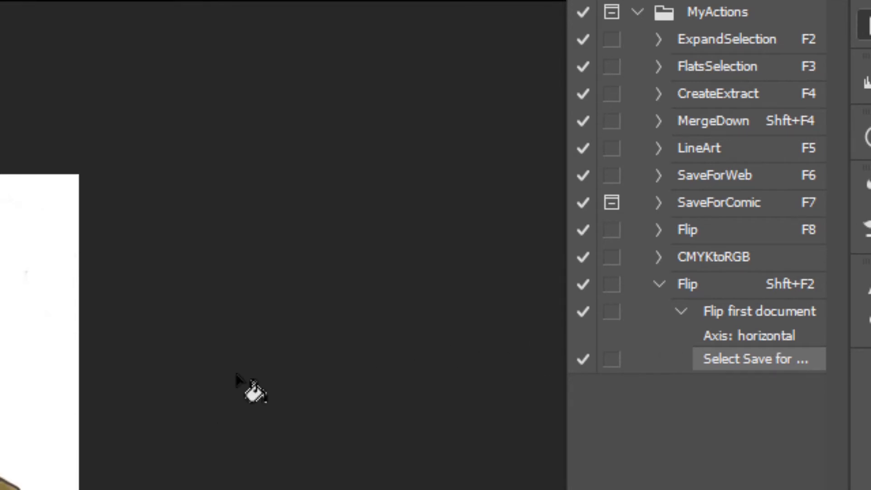
# Run the extended Flip action on the Deadpool image and cancel the Save for Web export it opens
pyautogui.hotkey('shift', 'F2')
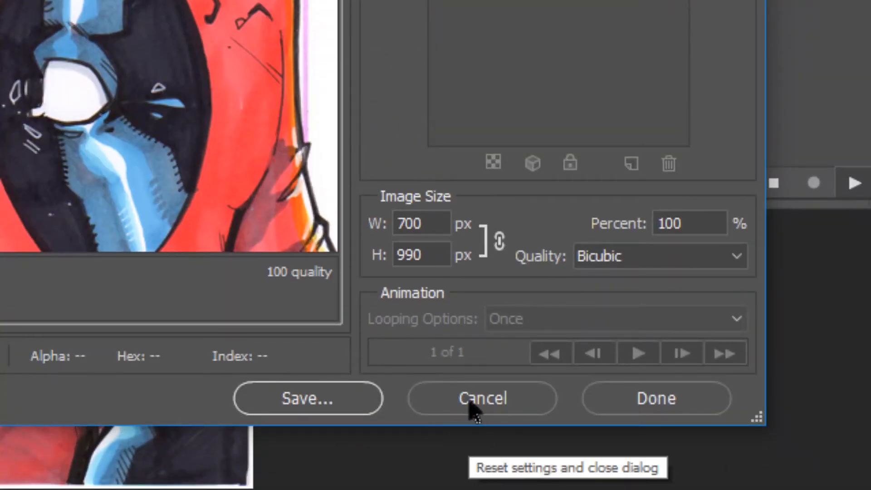
pyautogui.click(472, 408)
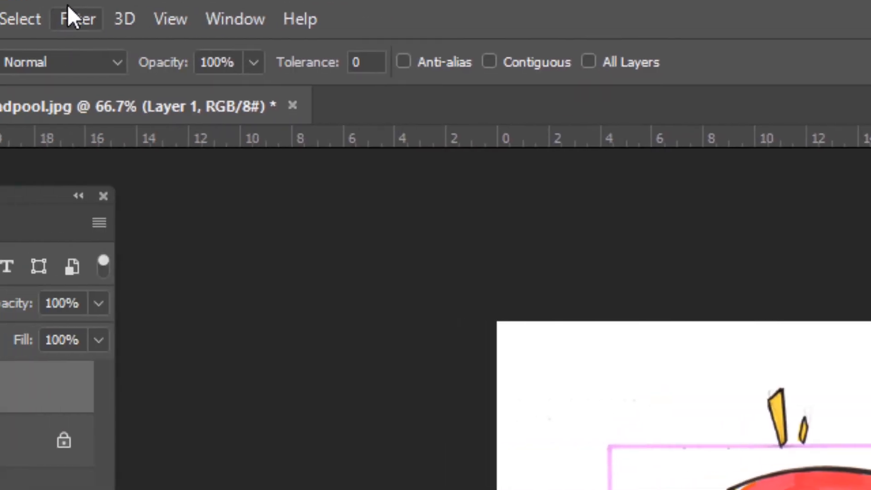
pyautogui.click(84, 19)
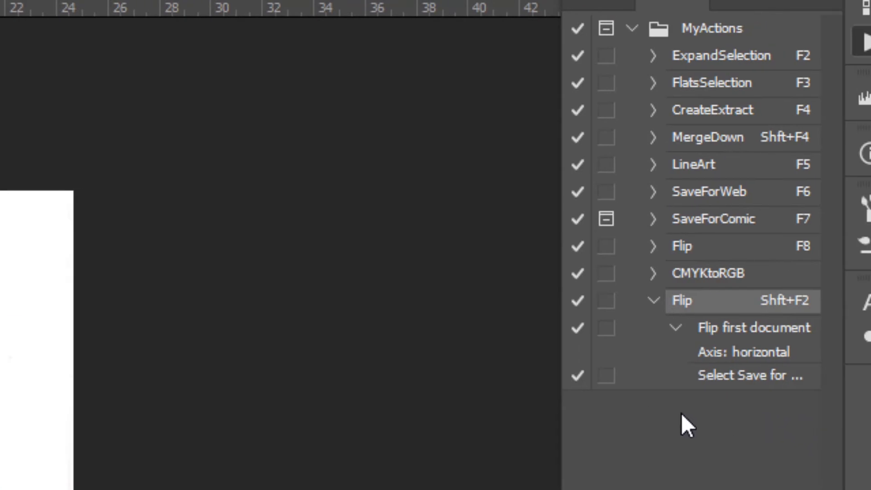
# Create a new action with the default name in MyActions and stop recording before any command is stored
pyautogui.click(707, 476)
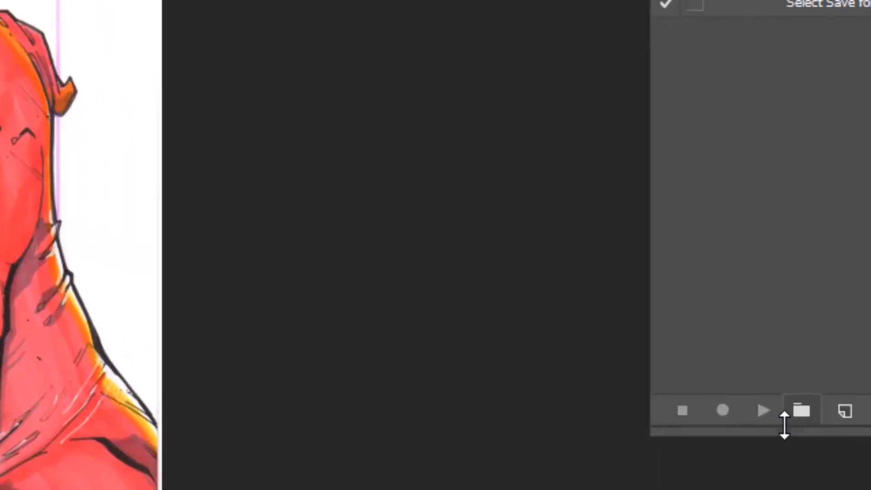
pyautogui.click(797, 409)
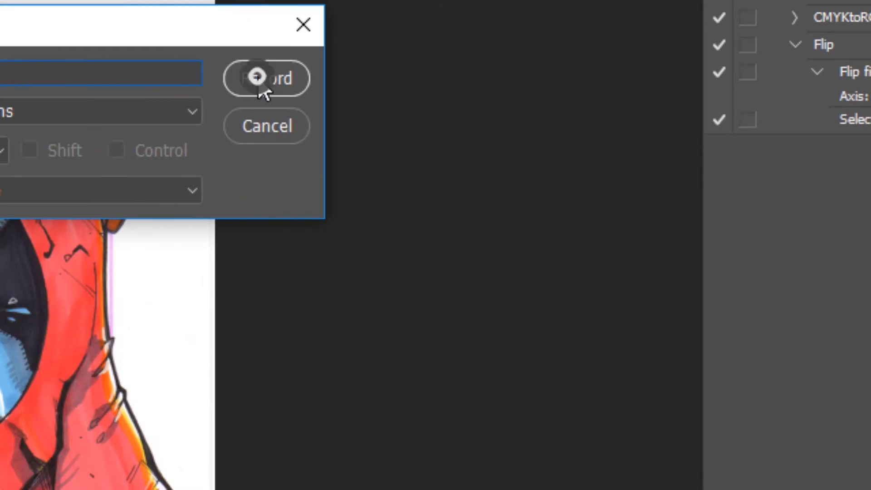
pyautogui.click(261, 81)
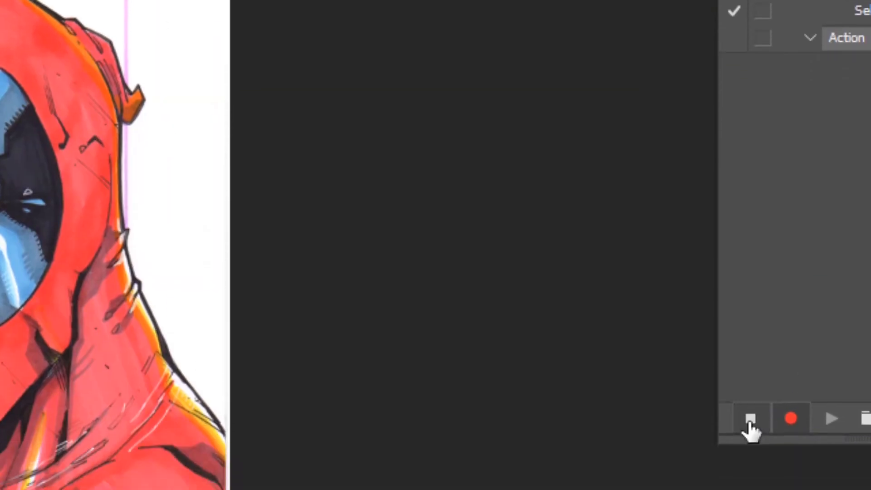
pyautogui.click(750, 420)
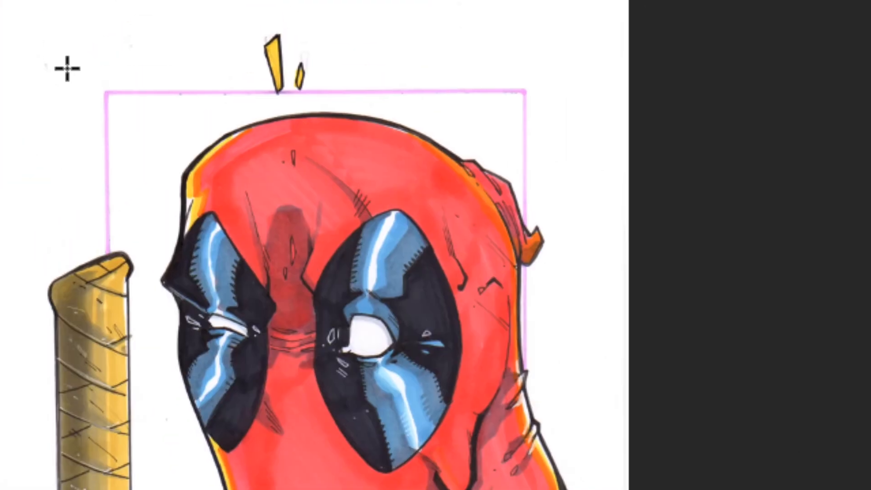
# Draw a rectangular selection around the head and insert the Gaussian Blur filter as a menu item in Action 1
pyautogui.moveTo(105, 91); pyautogui.dragTo(534, 412)
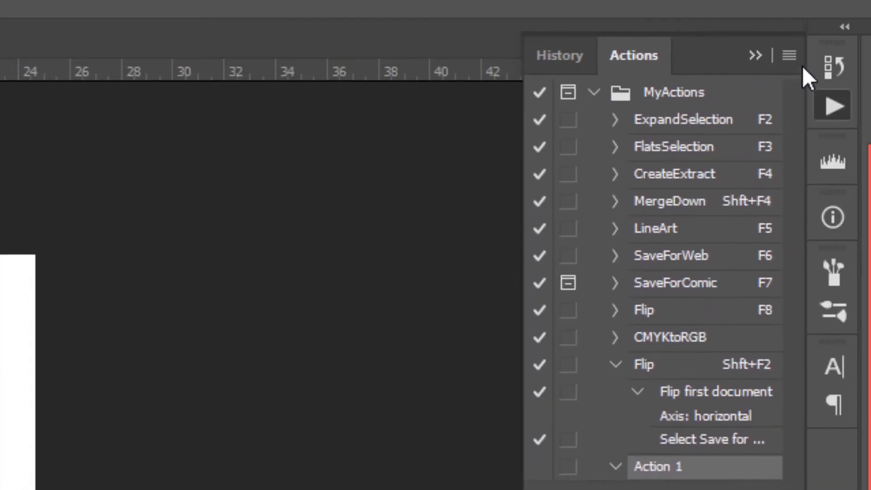
pyautogui.click(788, 55)
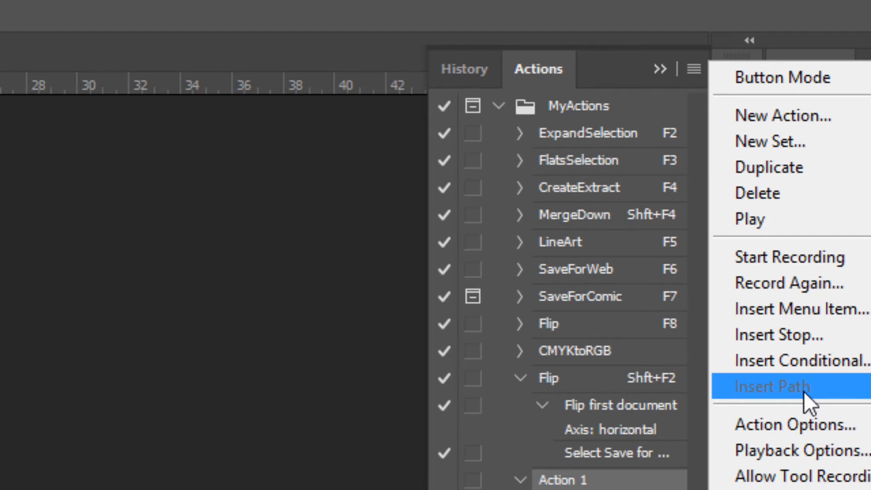
pyautogui.click(796, 314)
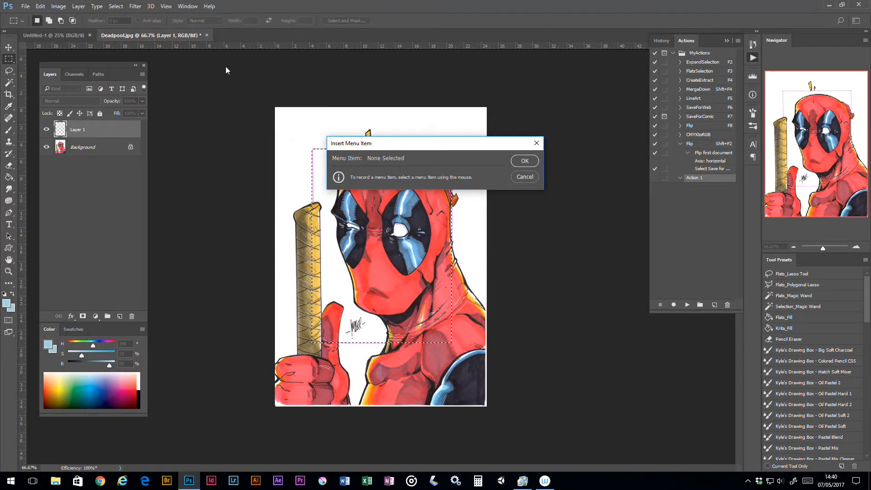
pyautogui.click(135, 6)
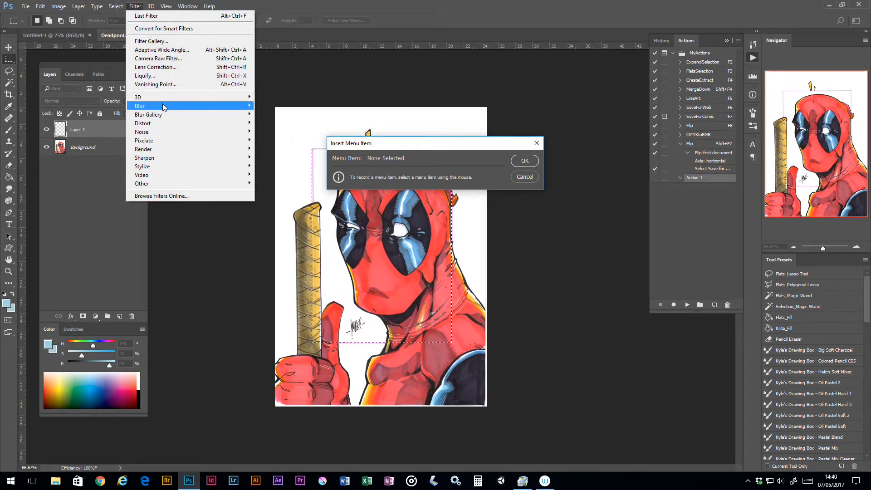
pyautogui.moveTo(164, 107)
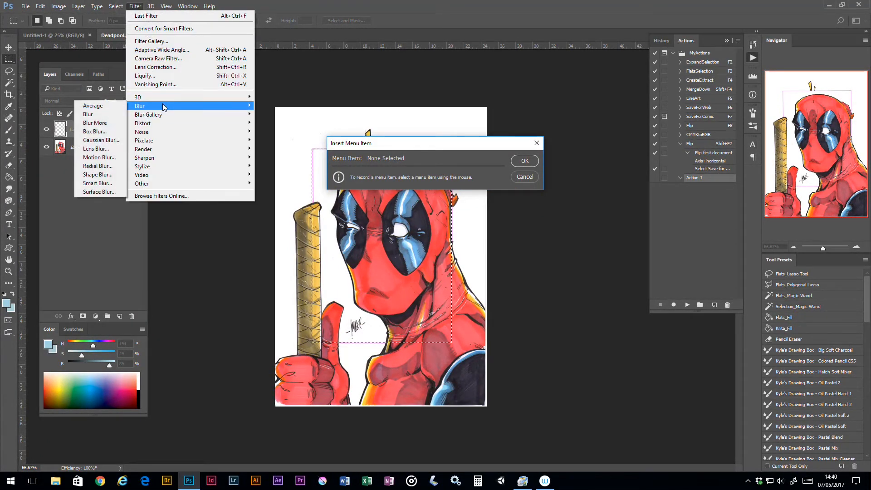
pyautogui.click(113, 142)
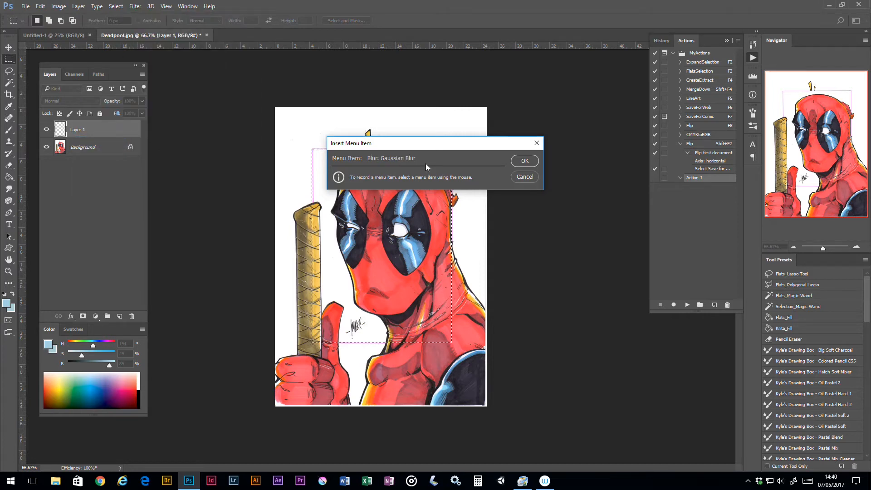
pyautogui.click(525, 162)
pyautogui.click(525, 163)
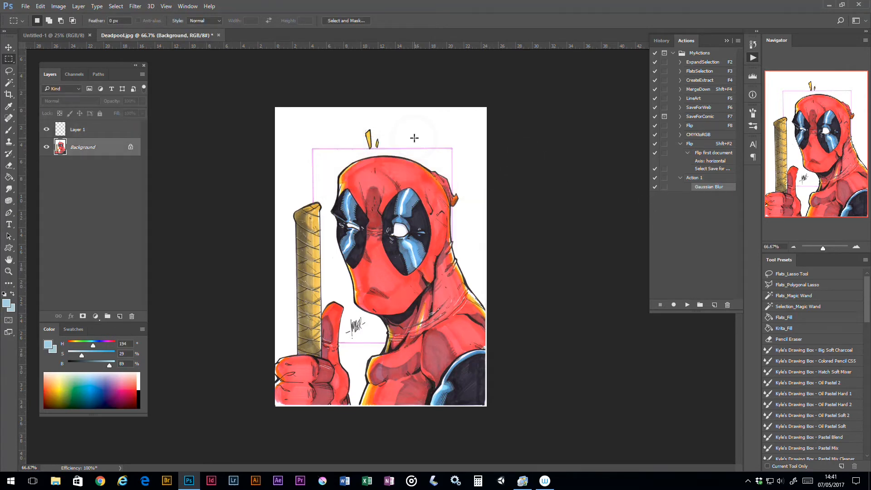
# Select a rectangle over the back of the head, play the Gaussian Blur item, try a 16.6-pixel radius and cancel the blur
pyautogui.moveTo(414, 138); pyautogui.dragTo(469, 236)
pyautogui.click(688, 306)
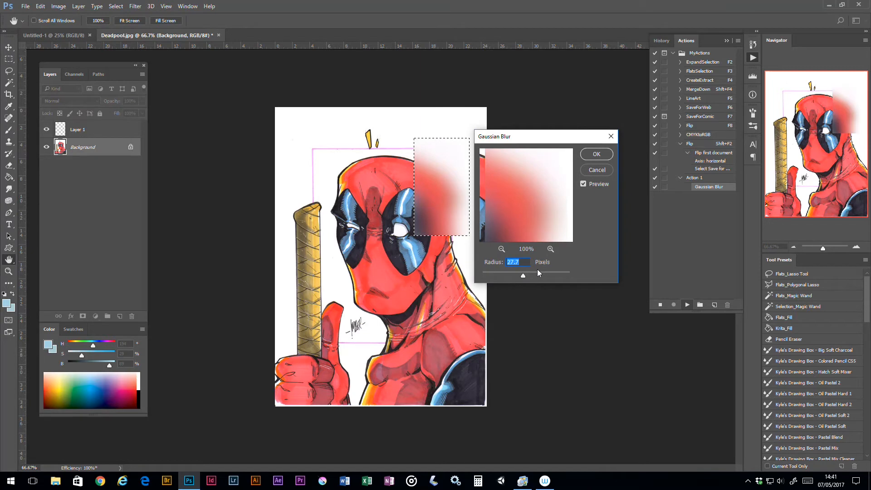
pyautogui.moveTo(523, 275)
pyautogui.mouseDown()
pyautogui.moveTo(509, 274)
pyautogui.moveTo(520, 276)
pyautogui.mouseUp()
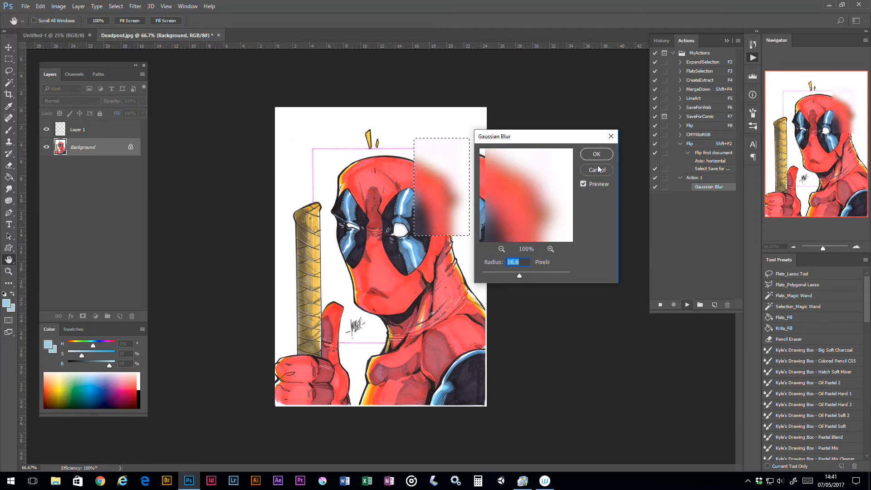
pyautogui.click(597, 169)
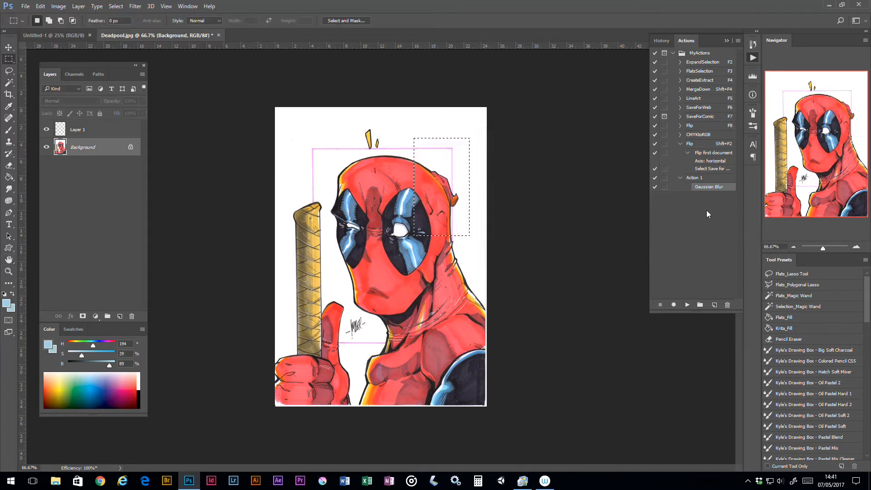
# Assign the Shift+F3 shortcut to Action 1
pyautogui.click(709, 179)
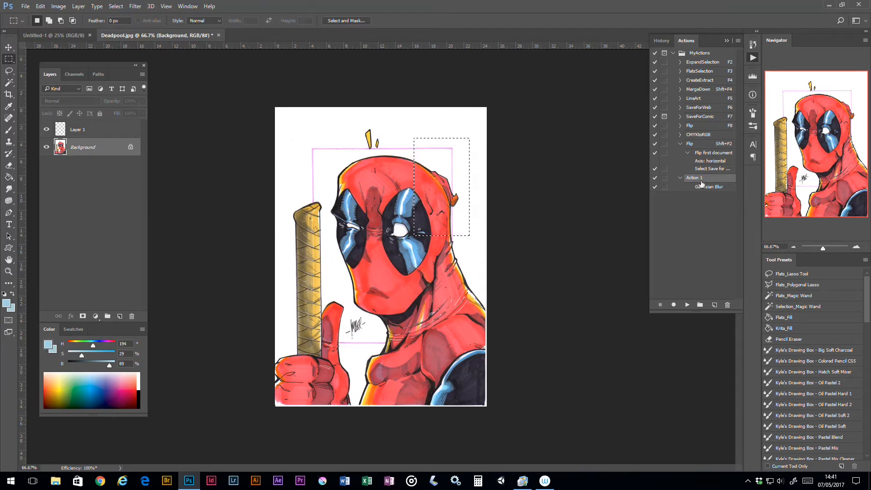
pyautogui.click(738, 40)
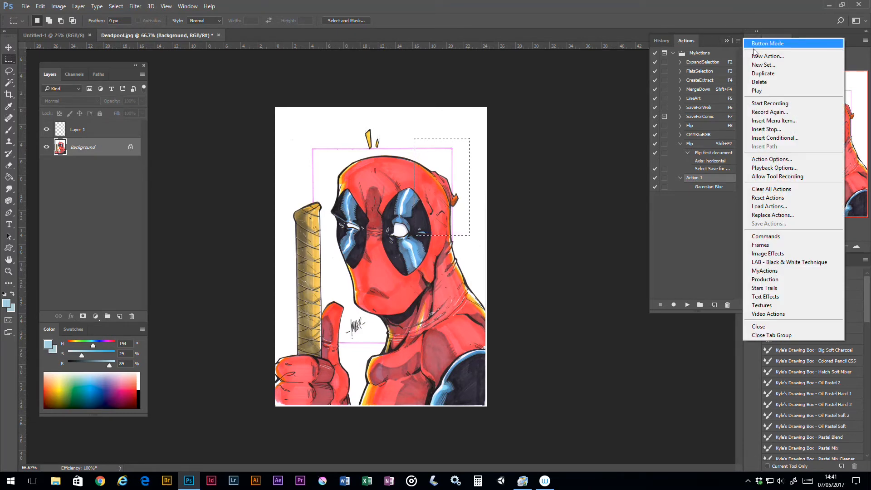
pyautogui.click(774, 161)
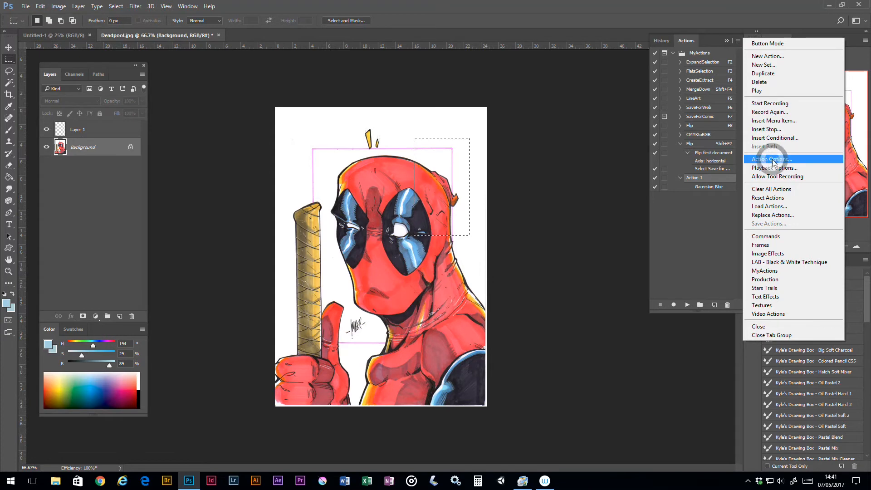
pyautogui.click(404, 179)
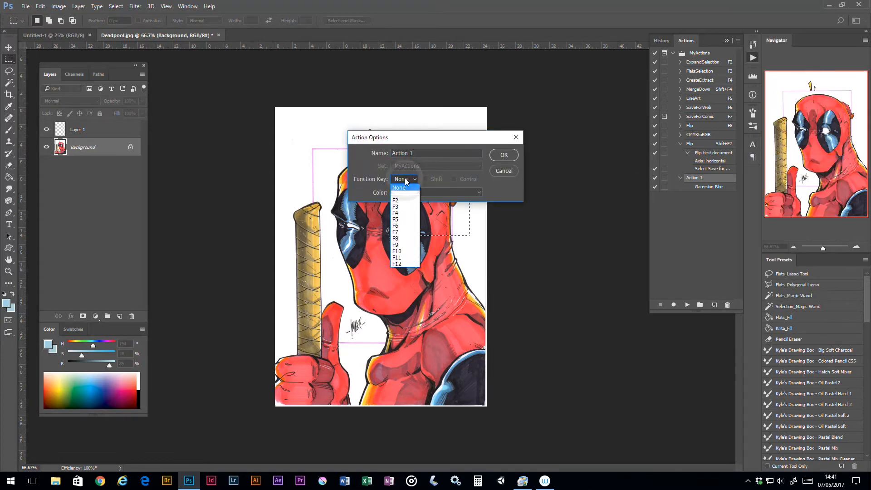
pyautogui.click(401, 209)
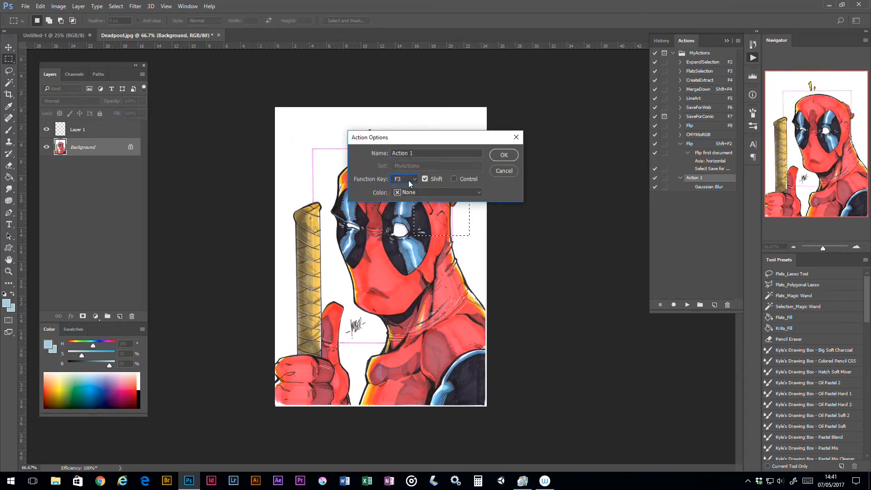
pyautogui.click(504, 156)
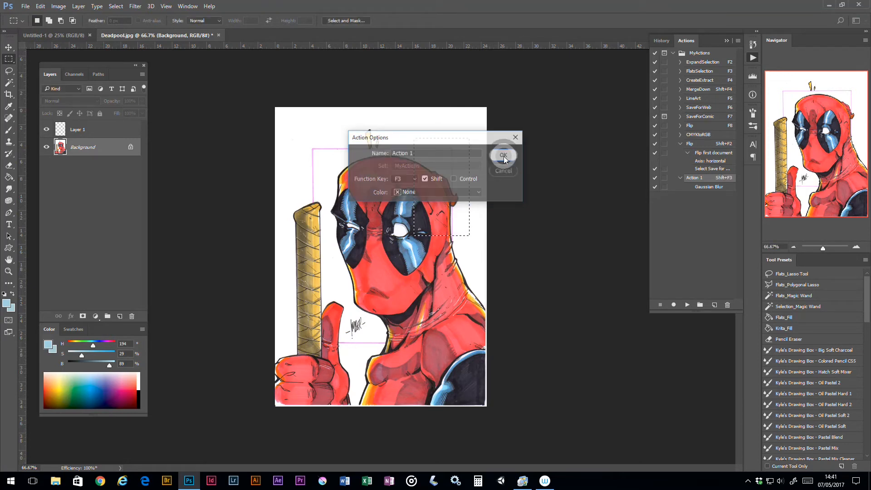
# Run Action 1 on the selected back of the head and apply the Gaussian Blur with a radius of 7.2 pixels
pyautogui.doubleClick(663, 187)
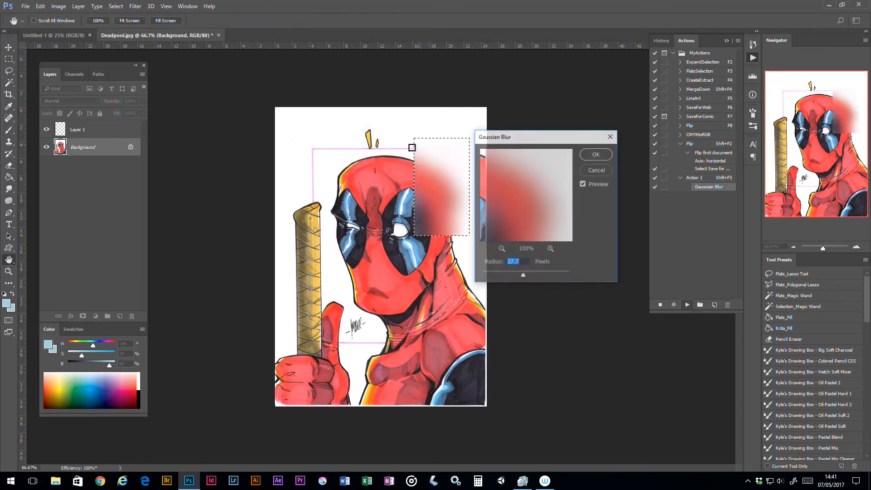
pyautogui.click(511, 275)
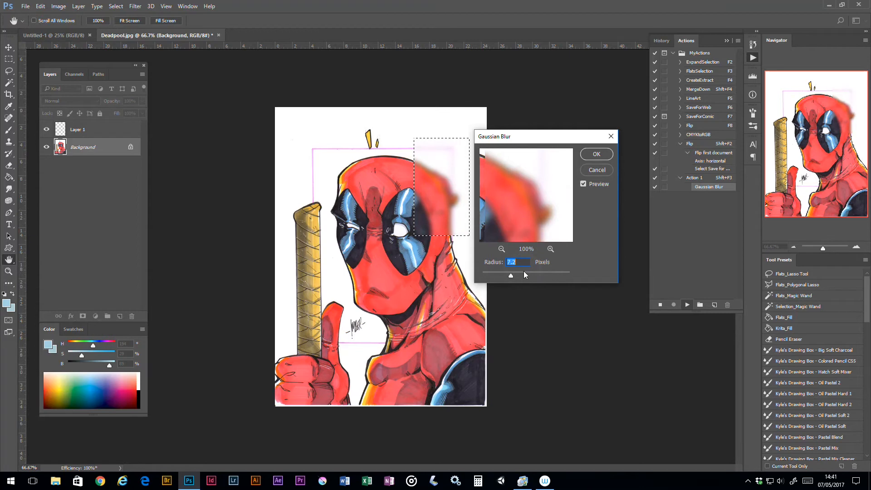
pyautogui.click(595, 155)
# Run Action 1 on rectangular selections over the lower face and the forehead, applying the Gaussian Blur with a 7.2-pixel radius
pyautogui.press('m')
pyautogui.moveTo(336, 239); pyautogui.dragTo(393, 334)
pyautogui.hotkey('shift', 'F3')
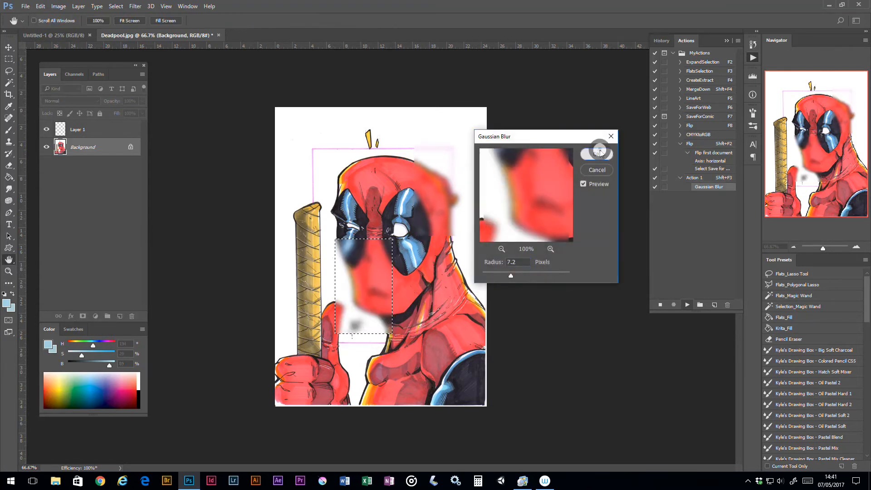
pyautogui.click(597, 153)
pyautogui.moveTo(330, 144); pyautogui.dragTo(389, 209)
pyautogui.hotkey('shift', 'F3')
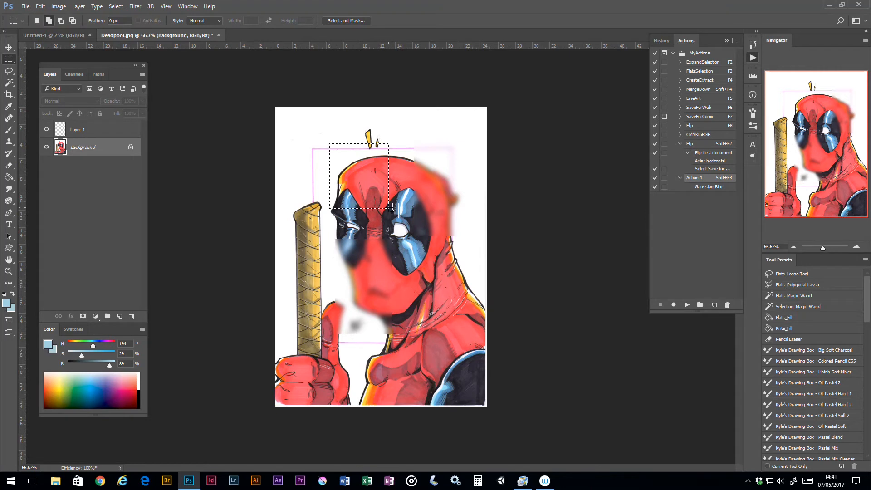
pyautogui.click(597, 154)
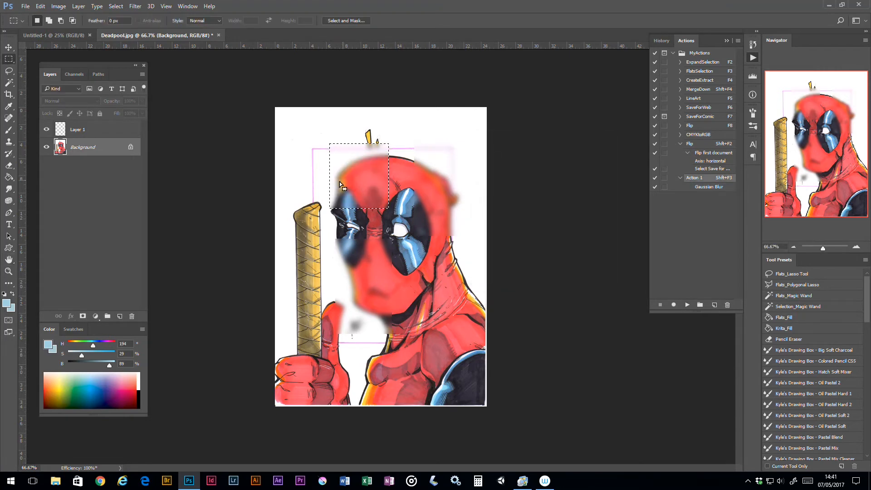
# Browse the Blur filters as far as Gaussian Blur and clear the selection around the forehead
pyautogui.click(136, 6)
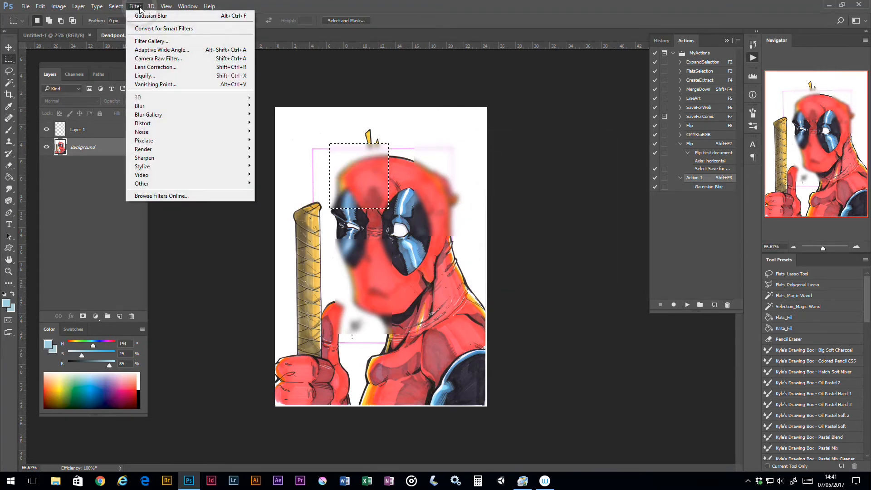
pyautogui.moveTo(192, 114)
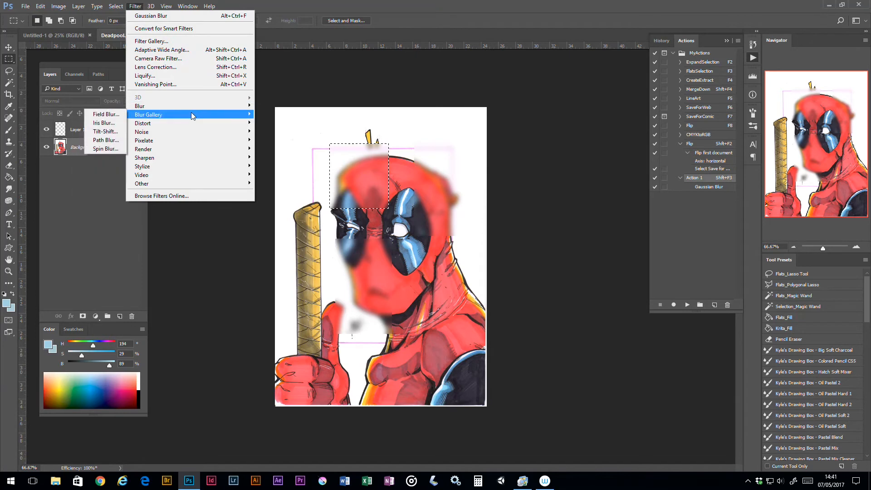
pyautogui.moveTo(163, 106)
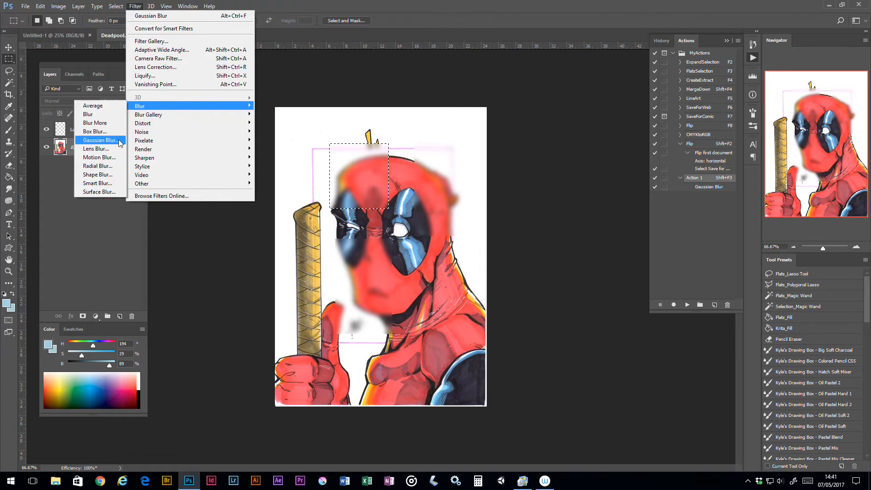
pyautogui.click(389, 225)
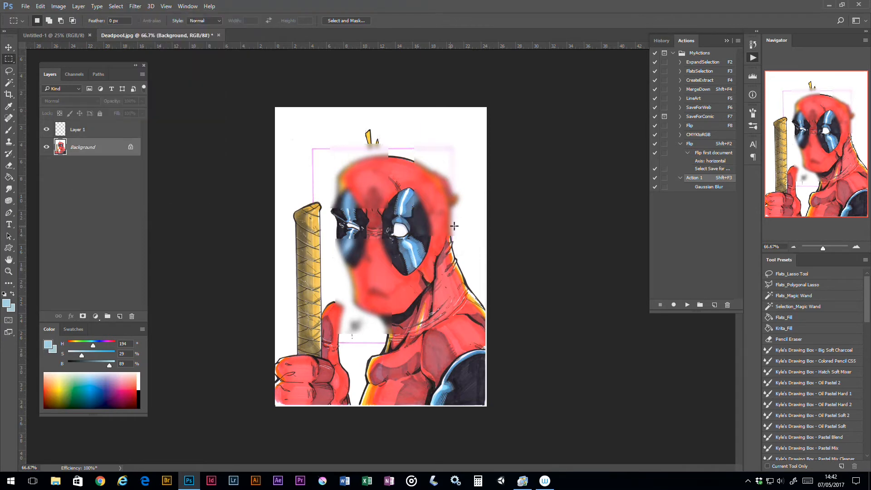
# Collapse Action 1 and start recording a new action named ActionIF in the MyActions set with the Shift+F5 shortcut
pyautogui.click(680, 179)
pyautogui.click(738, 42)
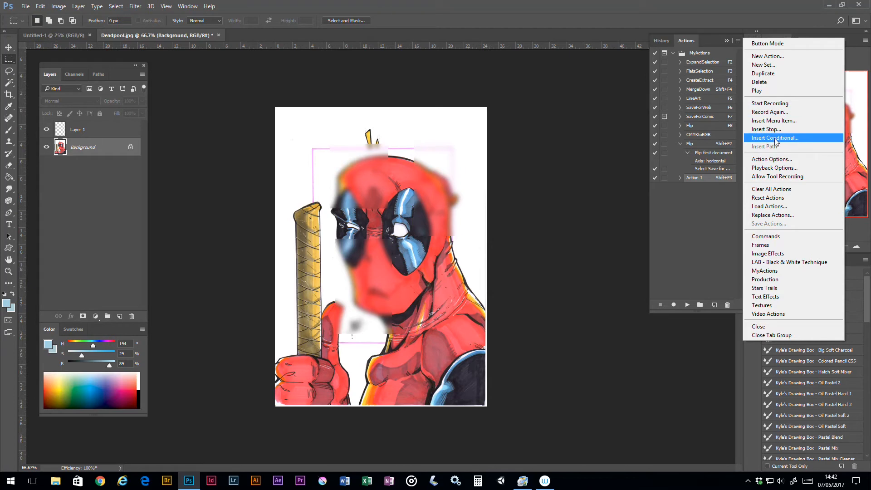
pyautogui.click(703, 183)
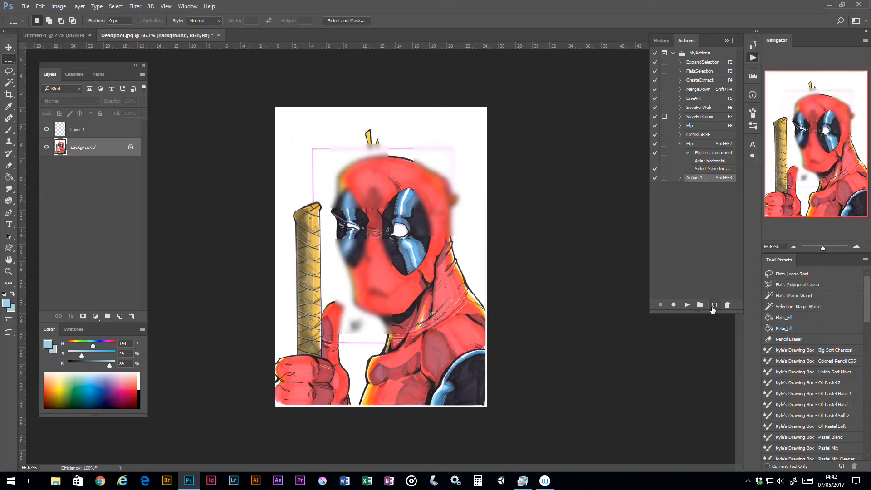
pyautogui.click(714, 305)
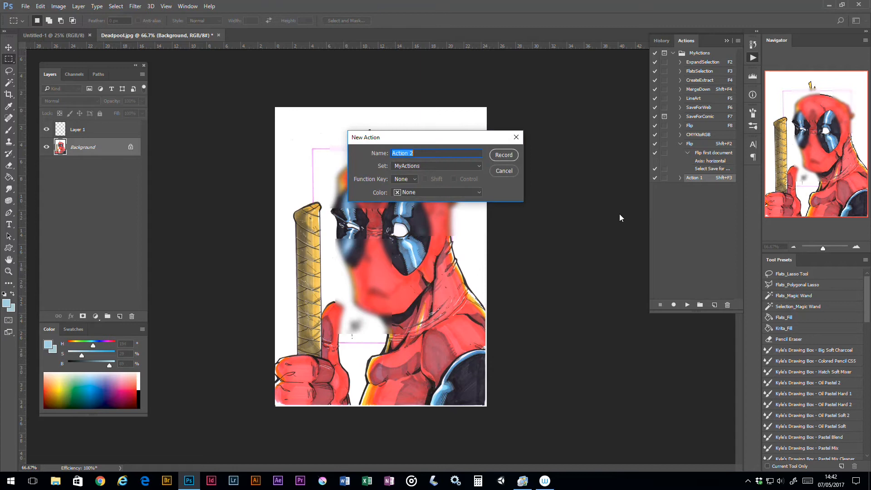
pyautogui.doubleClick(411, 153)
pyautogui.click(404, 179)
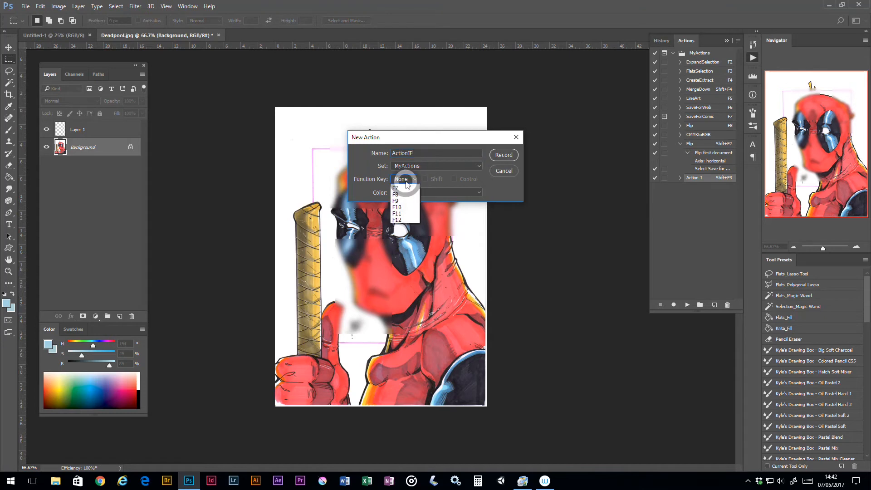
pyautogui.click(402, 213)
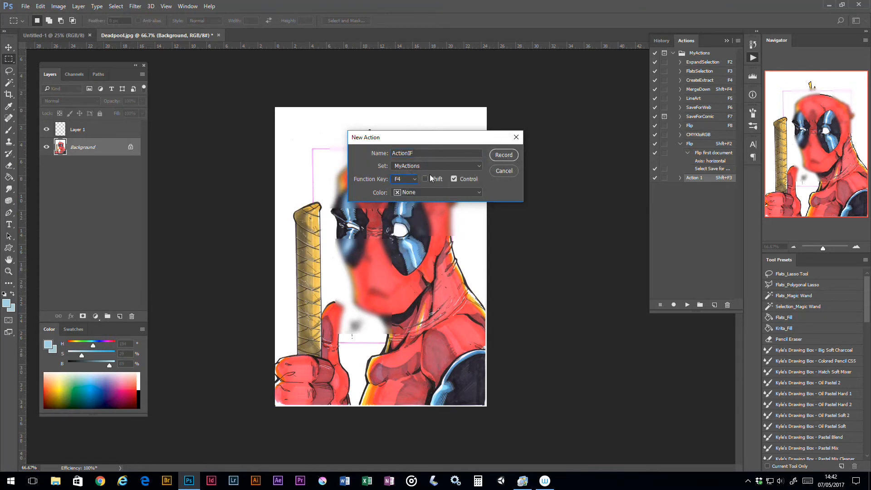
pyautogui.click(404, 179)
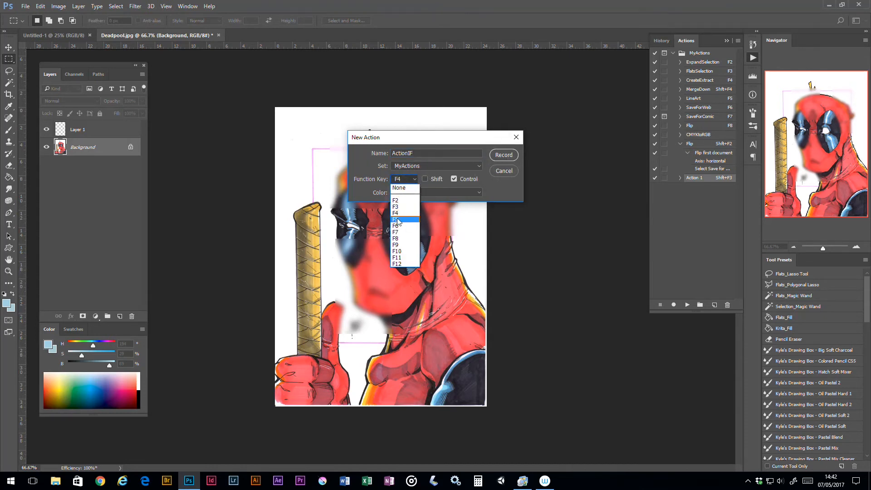
pyautogui.click(402, 220)
pyautogui.click(424, 179)
pyautogui.click(454, 179)
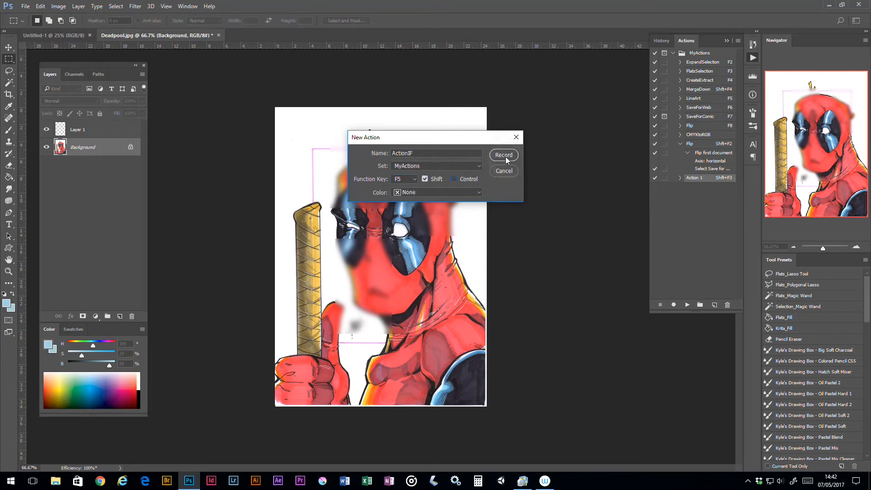
pyautogui.click(504, 155)
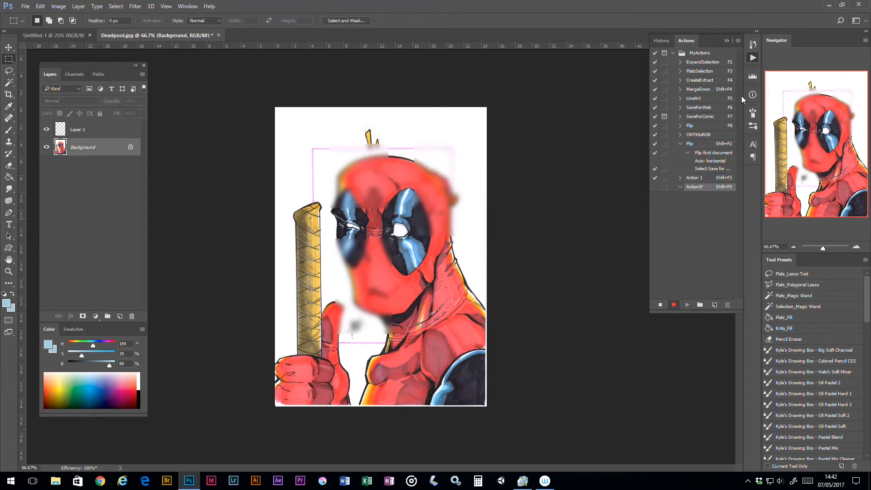
# Insert a conditional into ActionIF that plays Flip if the current Layer Is Background and otherwise plays MergeDown
pyautogui.click(738, 41)
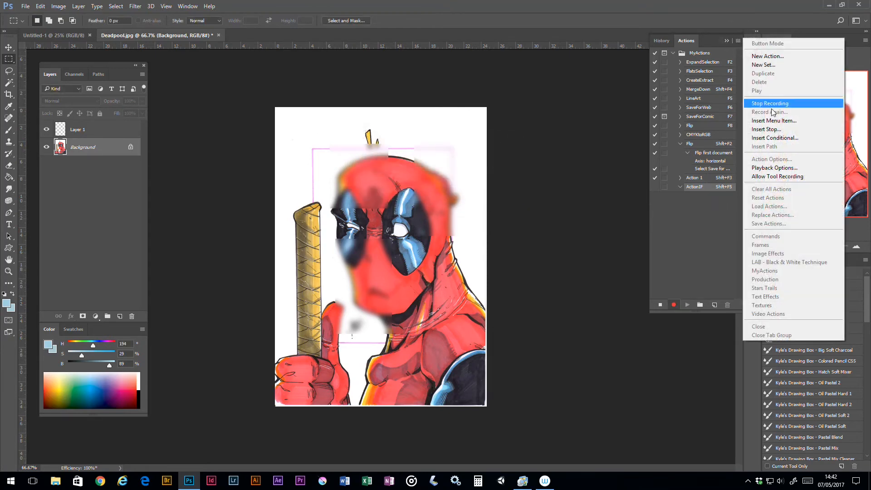
pyautogui.click(776, 138)
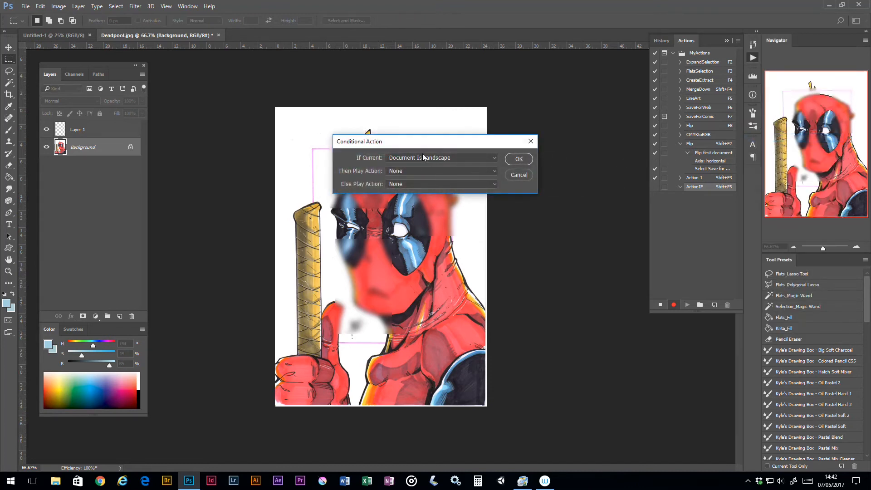
pyautogui.click(431, 158)
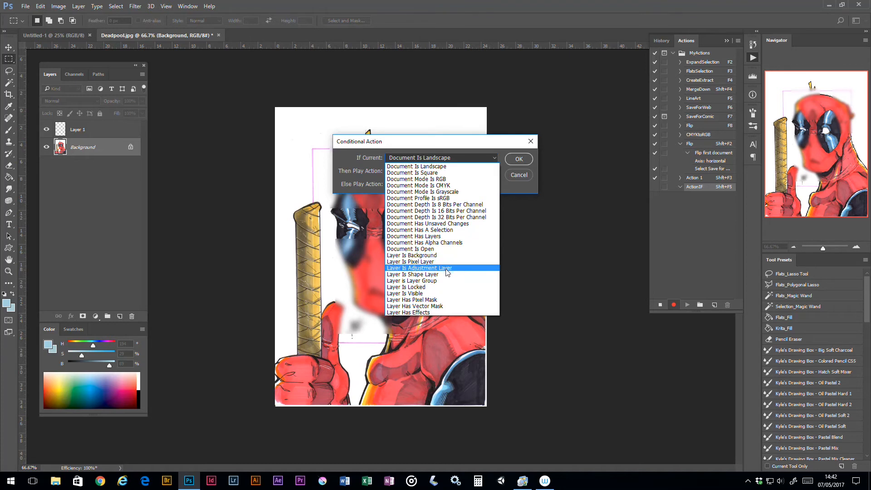
pyautogui.click(430, 309)
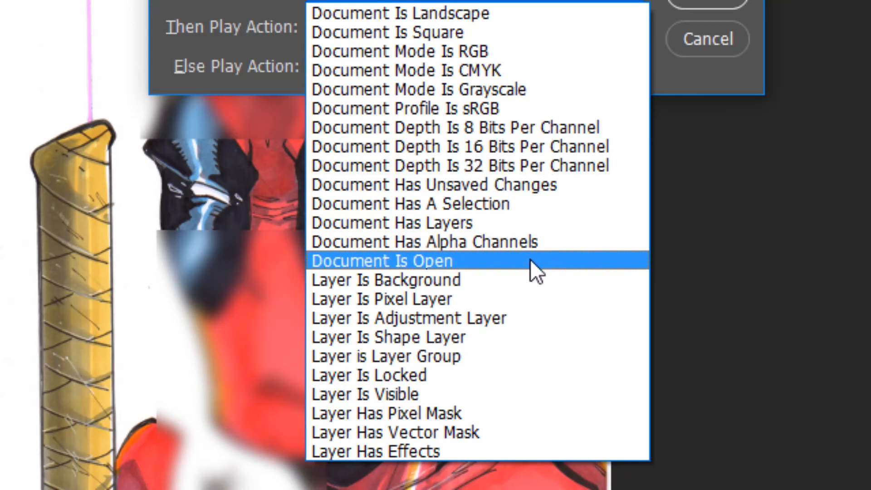
pyautogui.click(445, 279)
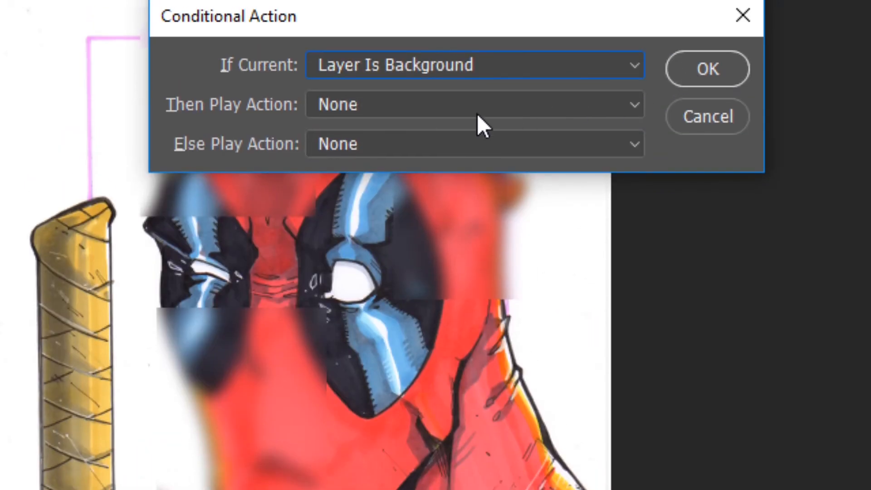
pyautogui.click(456, 104)
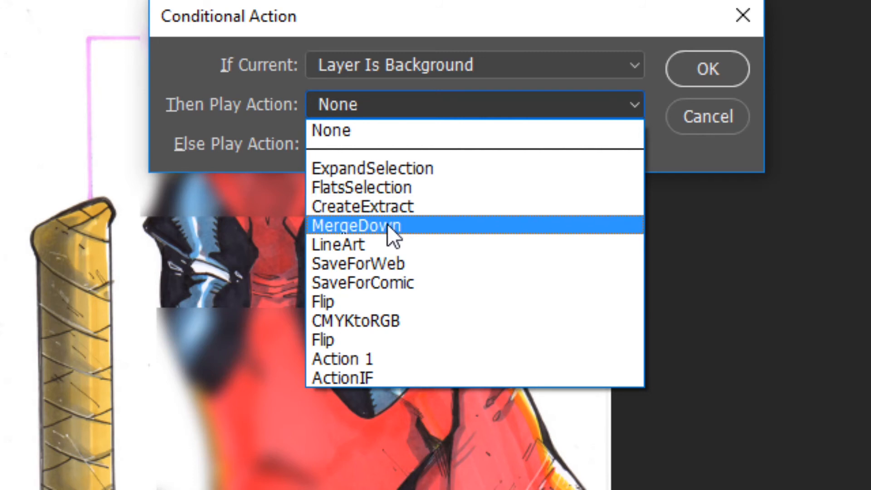
pyautogui.click(385, 302)
pyautogui.click(411, 144)
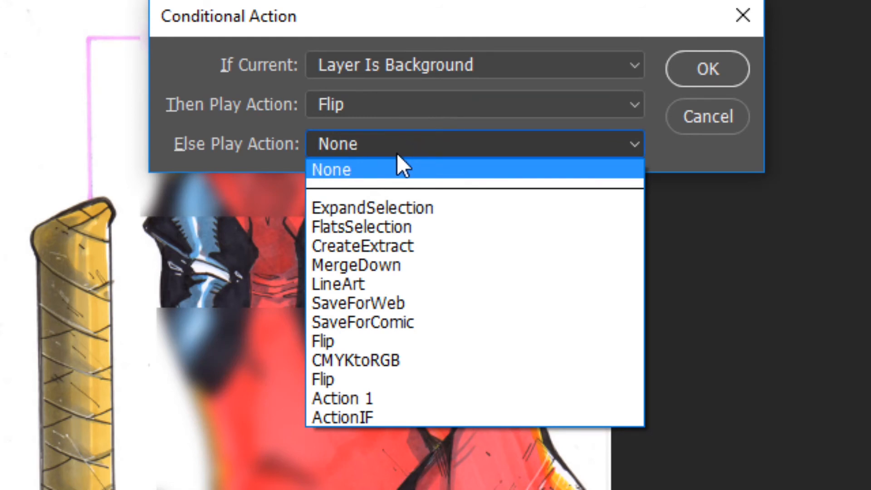
pyautogui.click(371, 263)
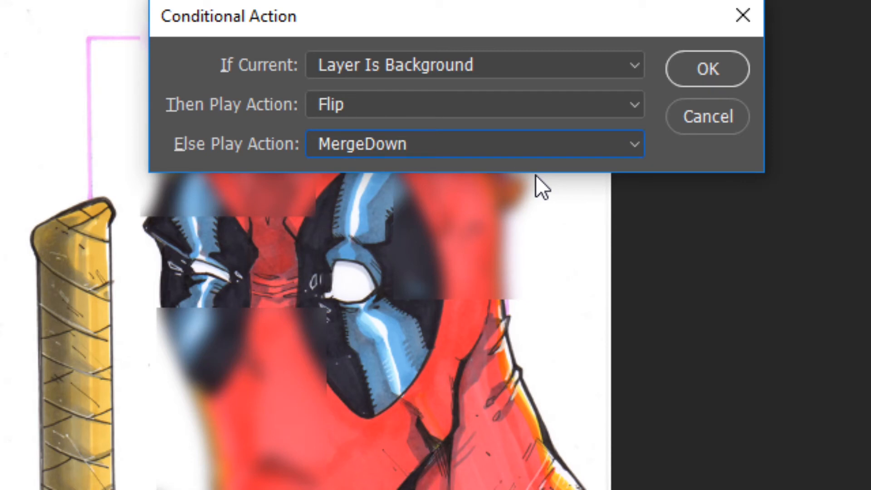
pyautogui.click(700, 78)
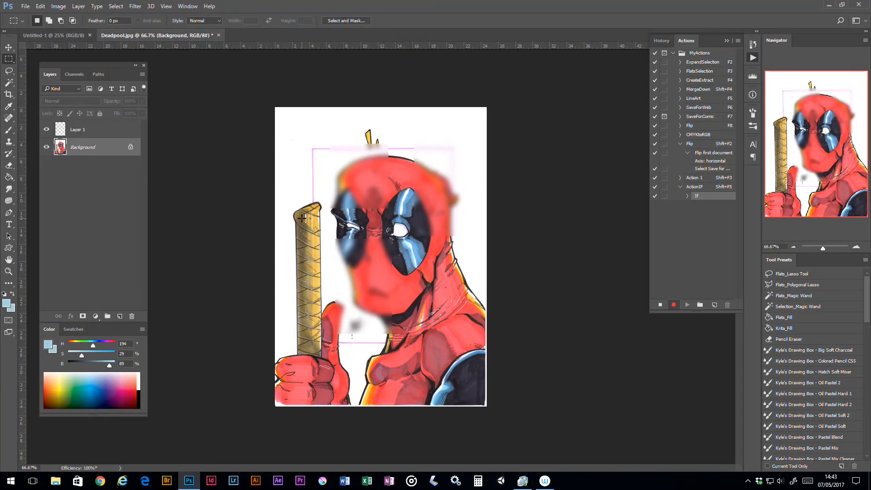
# Expand the If step of ActionIF to review its condition and stop the recording
pyautogui.hotkey('shift', 'F5')
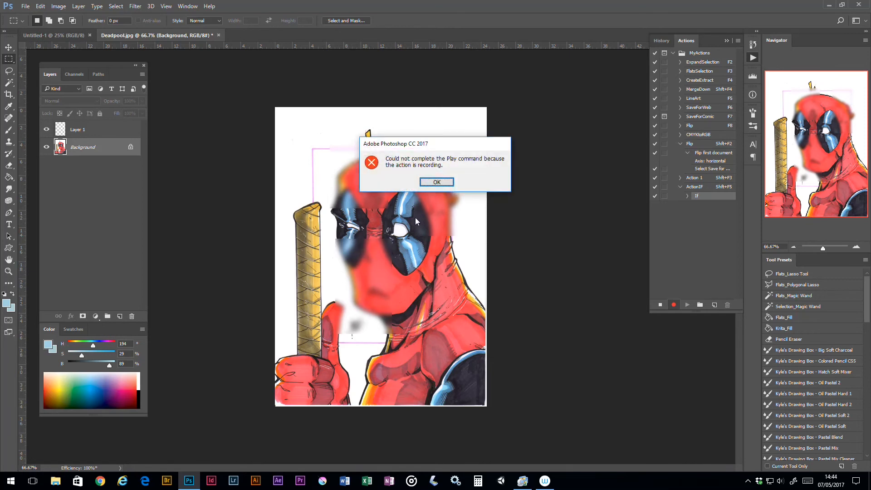
pyautogui.click(436, 182)
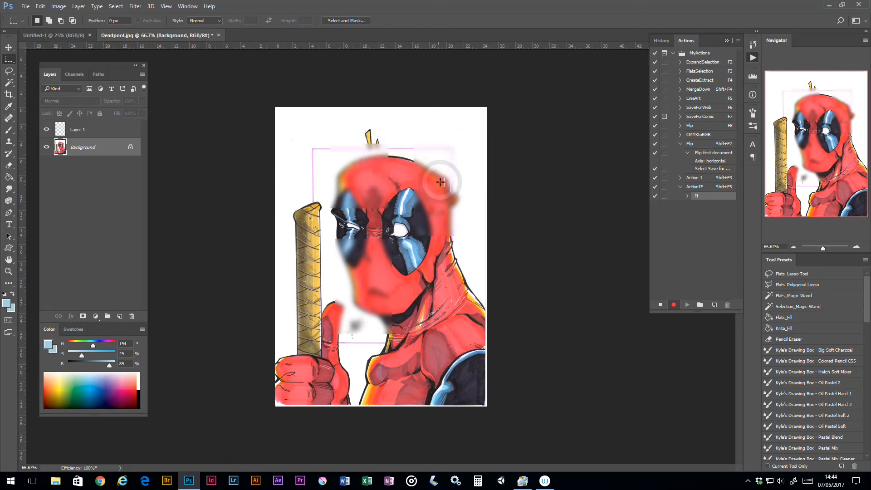
pyautogui.click(687, 196)
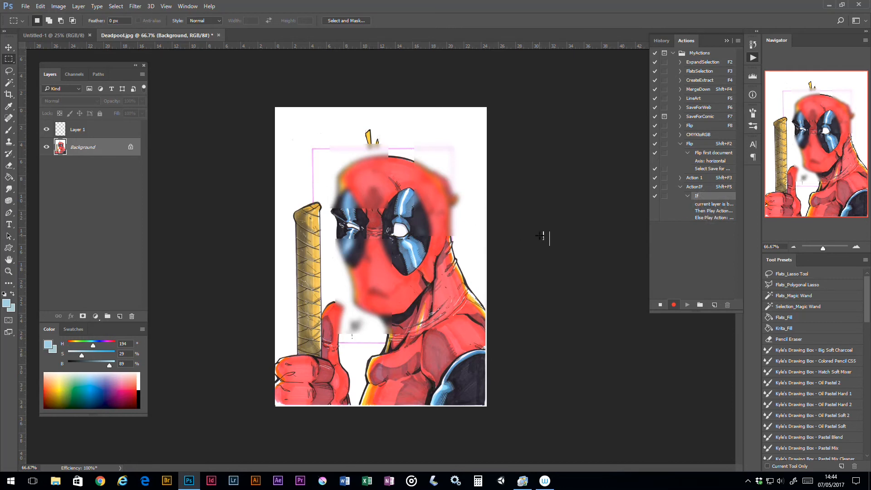
pyautogui.doubleClick(707, 201)
pyautogui.click(457, 184)
pyautogui.click(661, 304)
# Run ActionIF four times with the Background layer selected to flip the artwork back and forth
pyautogui.hotkey('shift', 'F5')
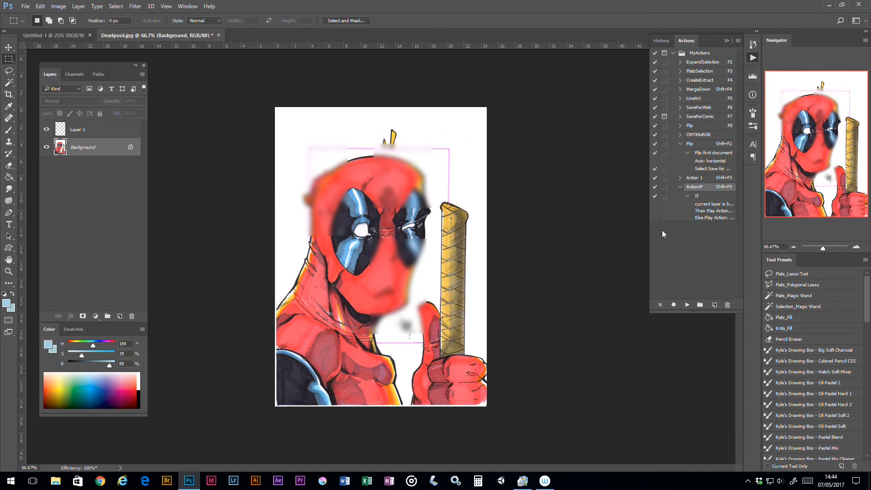
pyautogui.hotkey('shift', 'F5')
pyautogui.hotkey('shift', 'F5')
pyautogui.hotkey('shift', 'F5')
# Paint three light blue patches beside the head and over the neck on Layer 1 with a smaller brush, and merge the layer down
pyautogui.click(106, 134)
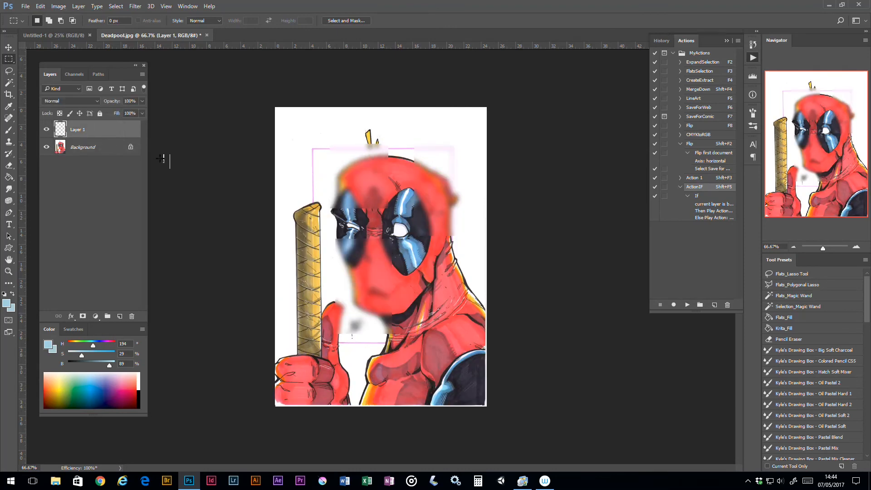
pyautogui.click(8, 129)
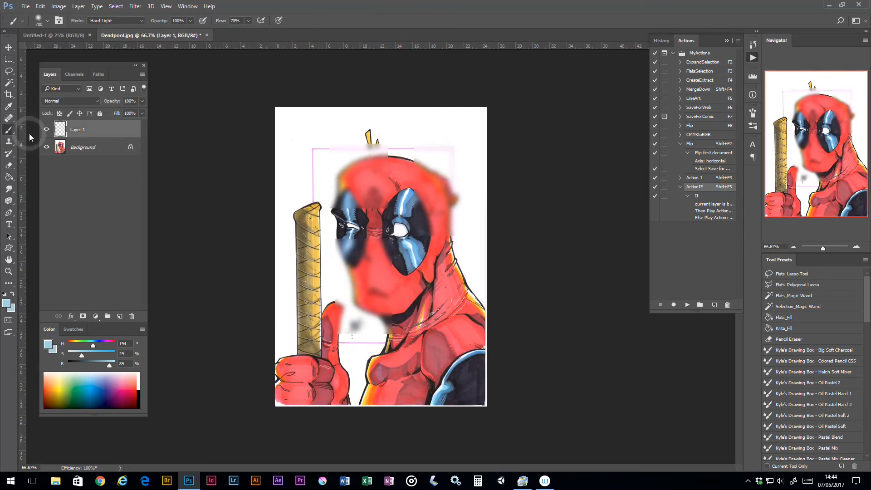
pyautogui.rightClick(347, 209)
pyautogui.click(373, 312)
pyautogui.click(303, 132)
pyautogui.moveTo(305, 130)
pyautogui.mouseDown()
pyautogui.moveTo(297, 173)
pyautogui.moveTo(318, 150)
pyautogui.mouseUp()
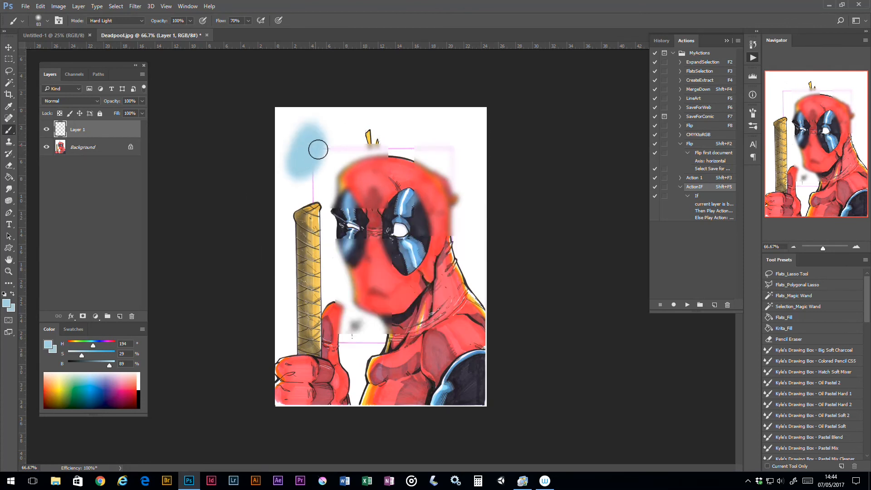
pyautogui.moveTo(443, 126); pyautogui.dragTo(458, 146)
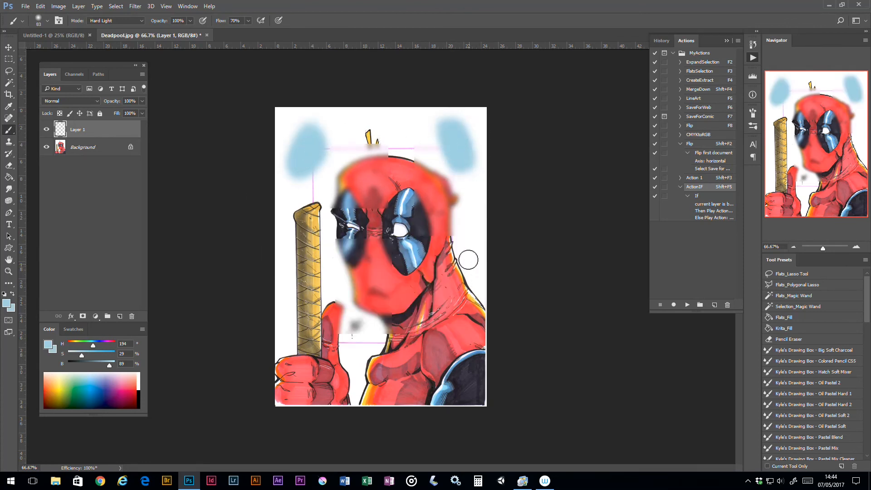
pyautogui.moveTo(446, 257); pyautogui.dragTo(448, 290)
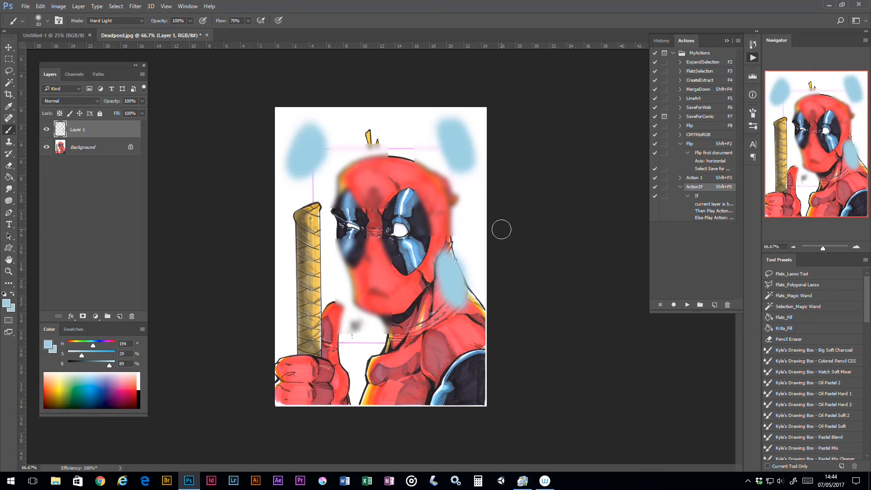
pyautogui.hotkey('ctrl', 'e')
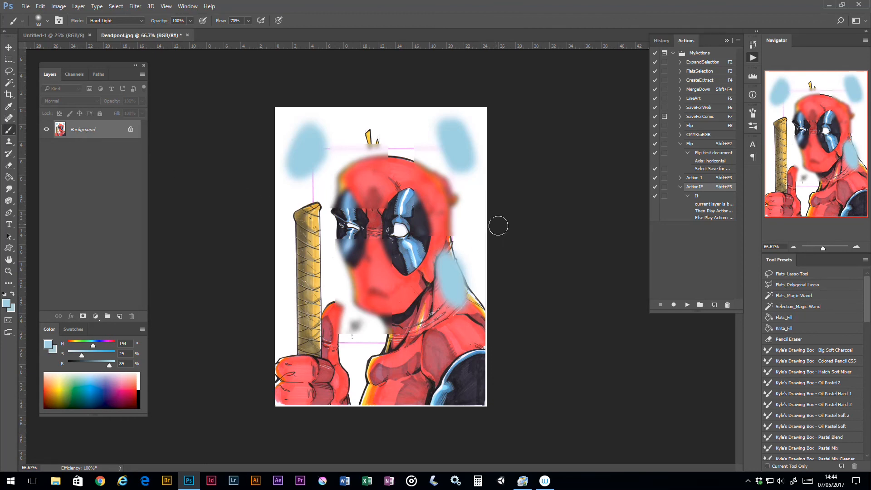
# Expand SaveForWeb and its If step, and widen the actions list to read the full condition and the action it plays
pyautogui.click(680, 108)
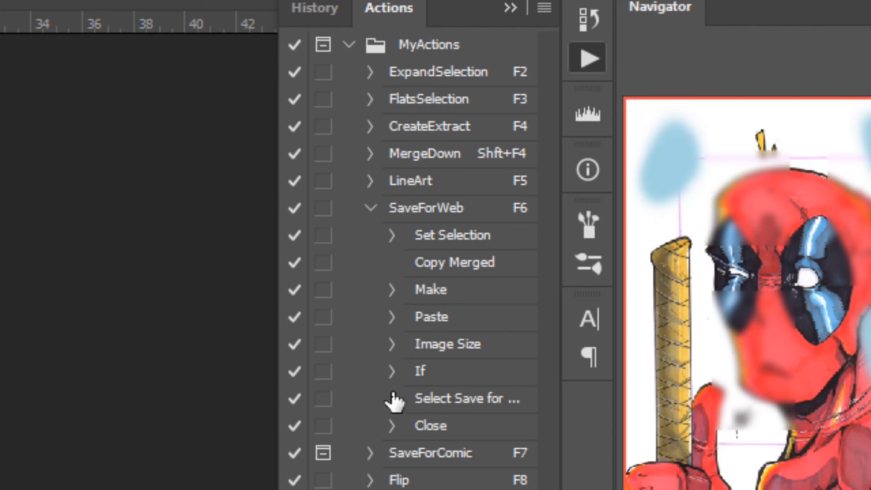
pyautogui.click(391, 372)
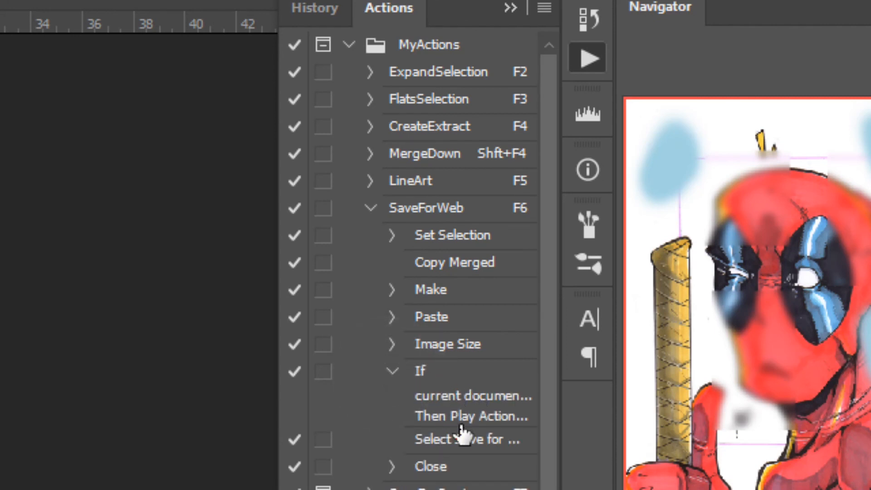
pyautogui.moveTo(277, 389); pyautogui.dragTo(64, 381)
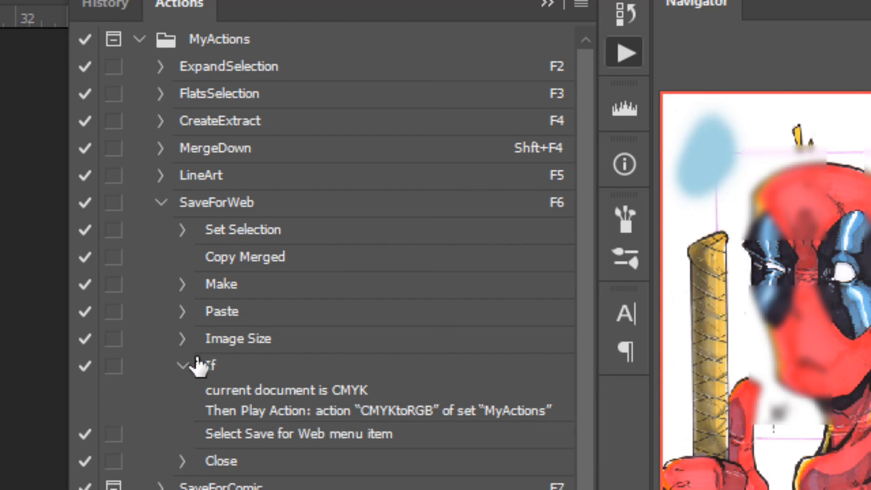
# Collapse the If step, narrow the actions list again, and collapse the SaveForWeb, Shift+F2 Flip and ActionIF actions
pyautogui.click(183, 366)
pyautogui.moveTo(67, 359); pyautogui.dragTo(274, 372)
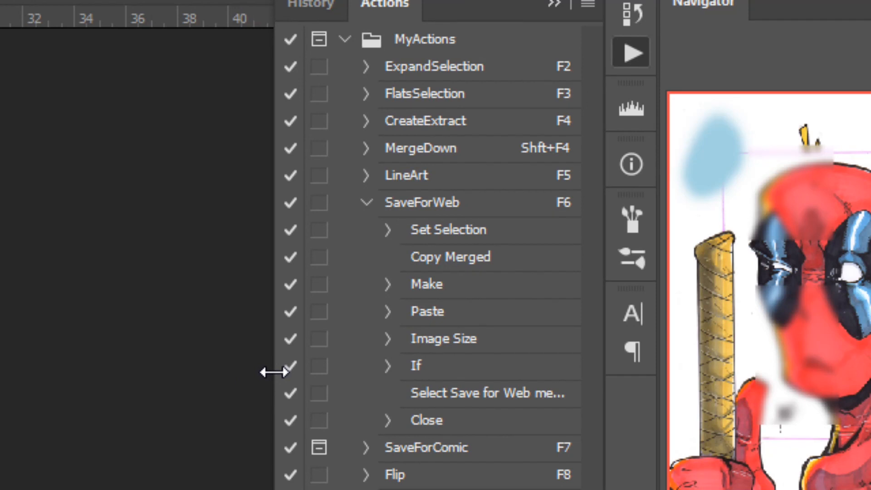
pyautogui.moveTo(274, 372)
pyautogui.mouseDown()
pyautogui.moveTo(292, 372)
pyautogui.moveTo(283, 372)
pyautogui.mouseUp()
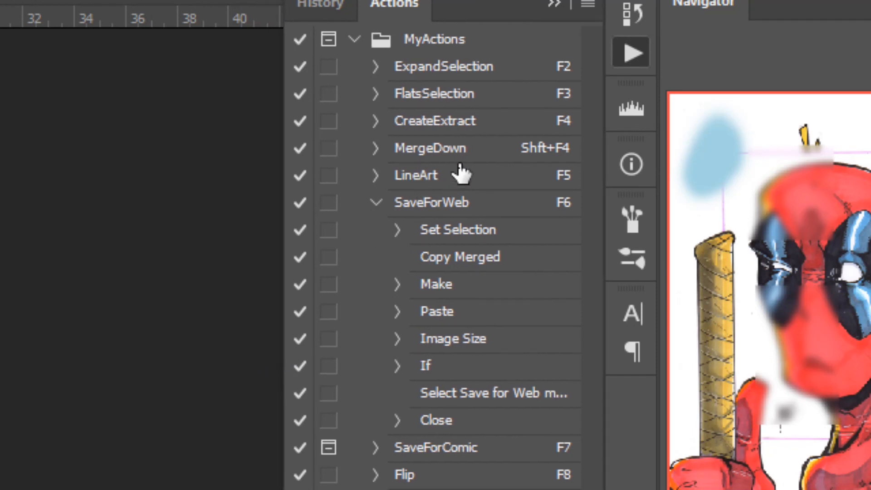
pyautogui.click(376, 202)
pyautogui.click(375, 310)
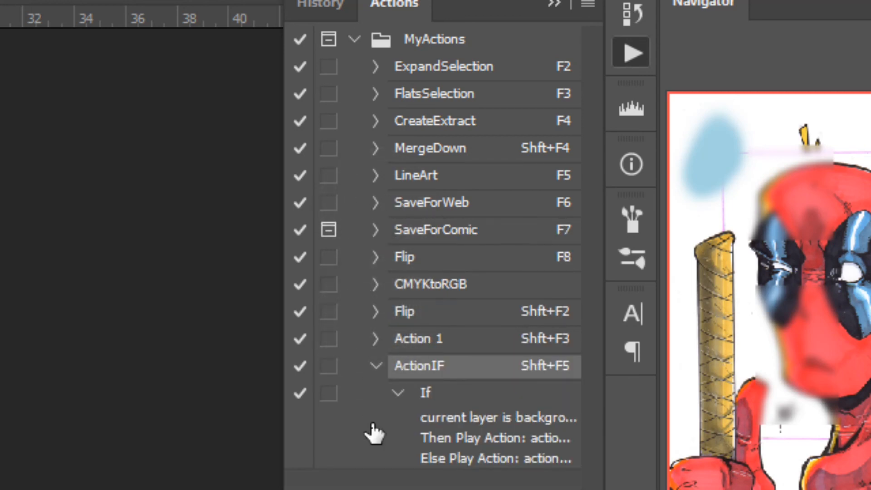
pyautogui.click(373, 367)
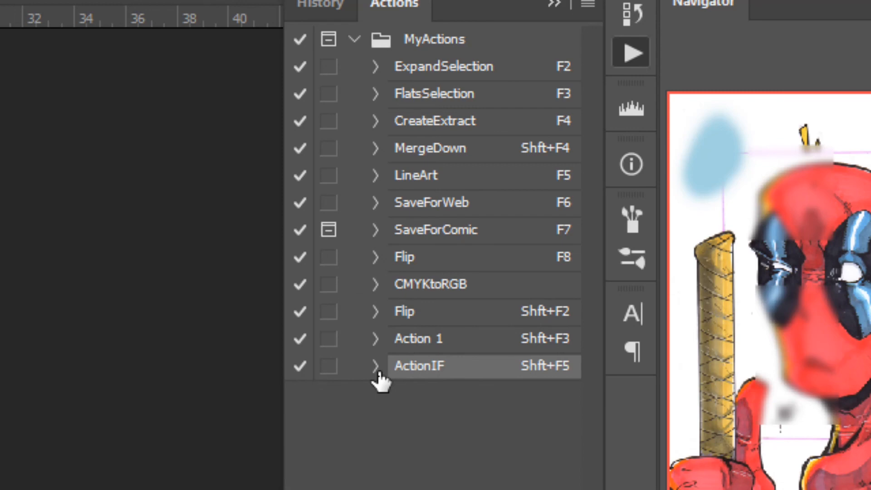